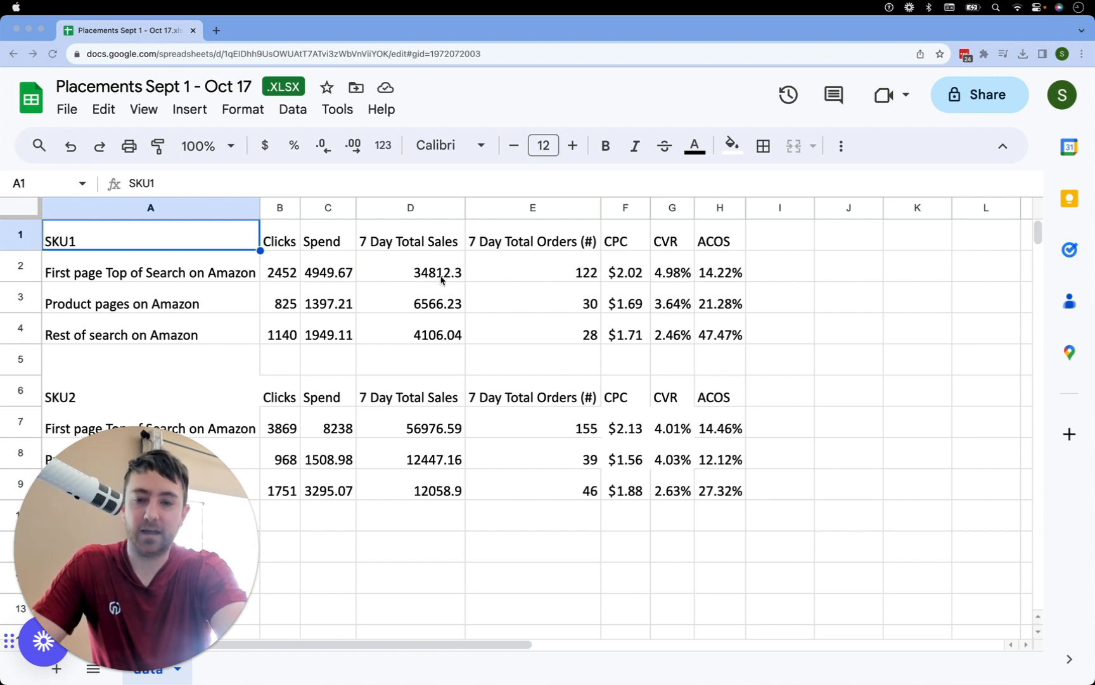
Switch to the Excel workbook Book1, then reposition and enlarge its window
{"action": "key", "text": "super+Tab"}
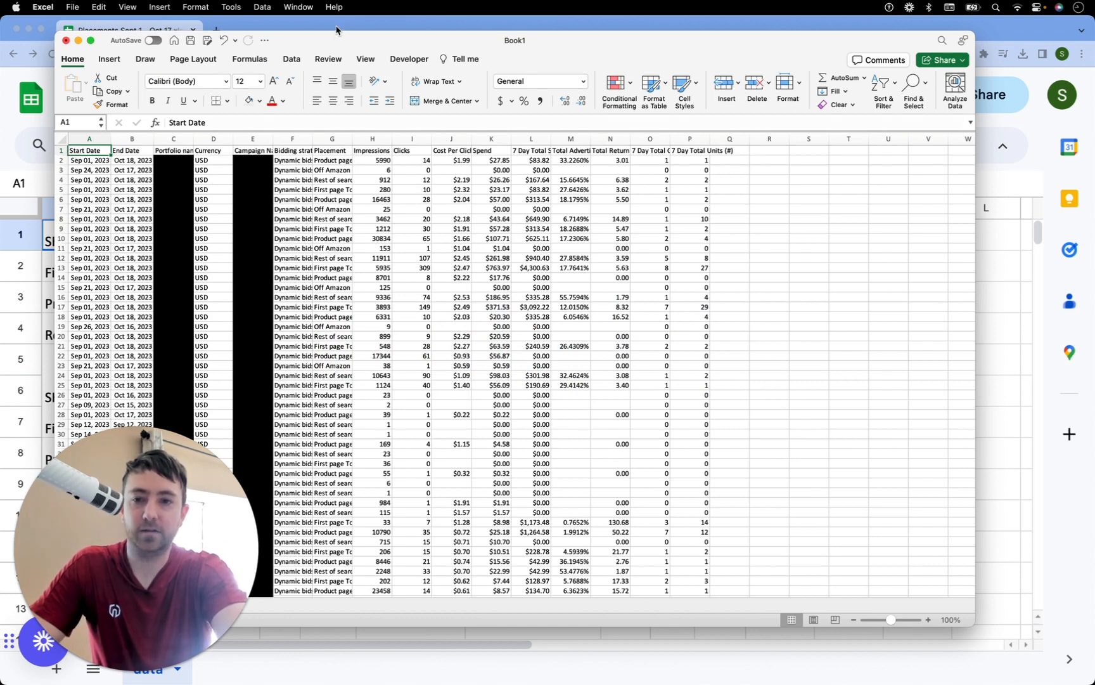
{"action": "left_click_drag", "start_coordinate": [327, 41], "coordinate": [313, 29]}
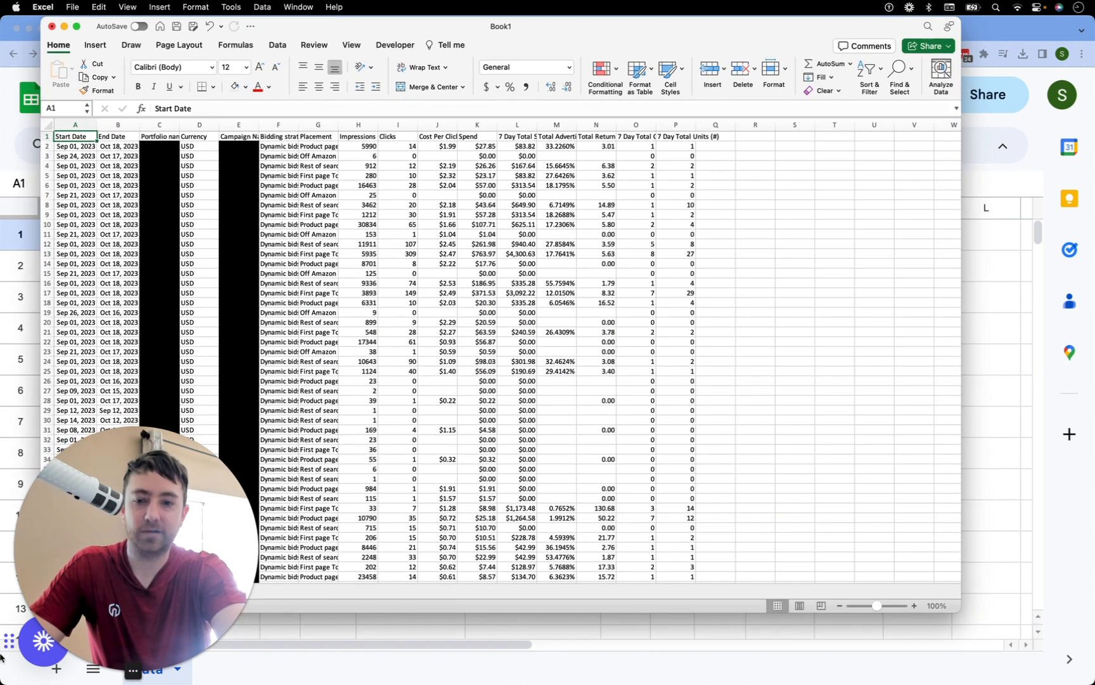
{"action": "left_click", "coordinate": [120, 674]}
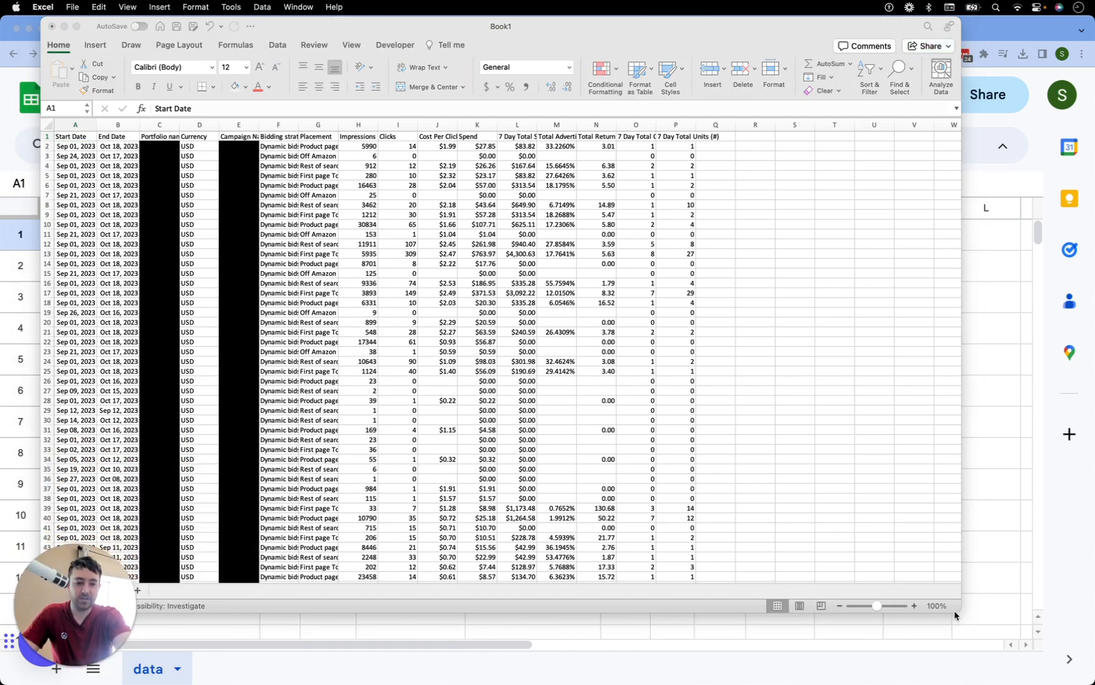
{"action": "left_click_drag", "start_coordinate": [956, 615], "coordinate": [1009, 645]}
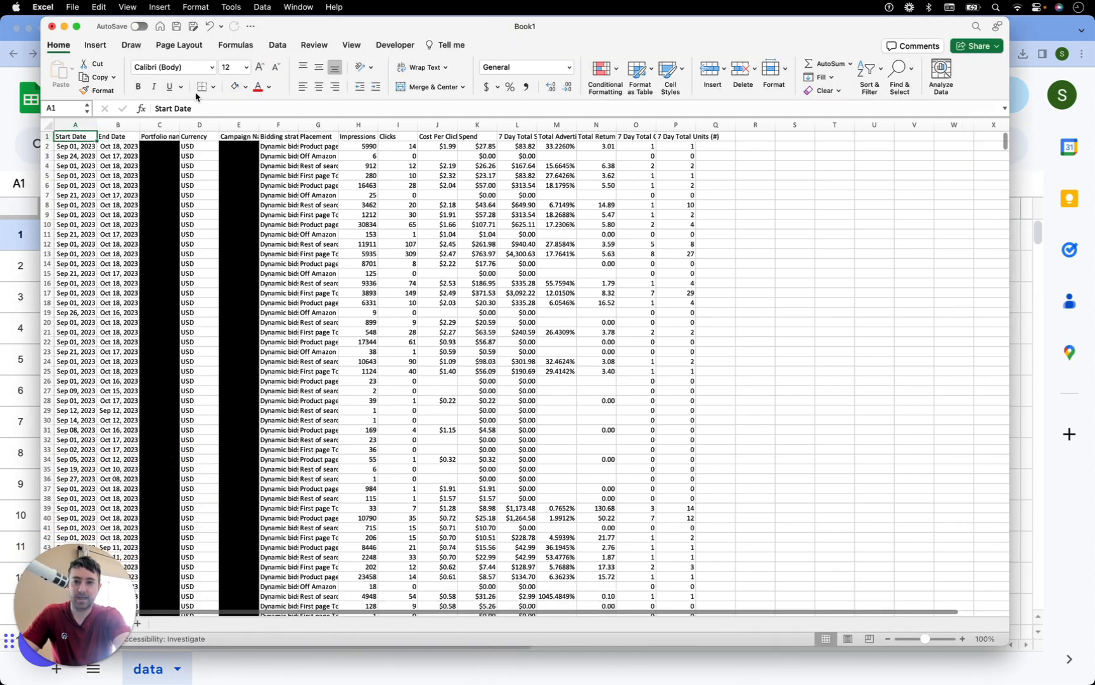
Turn on filtering for the report and filter Campaign Name to campaigns matching SKU1
{"action": "left_click", "coordinate": [278, 45]}
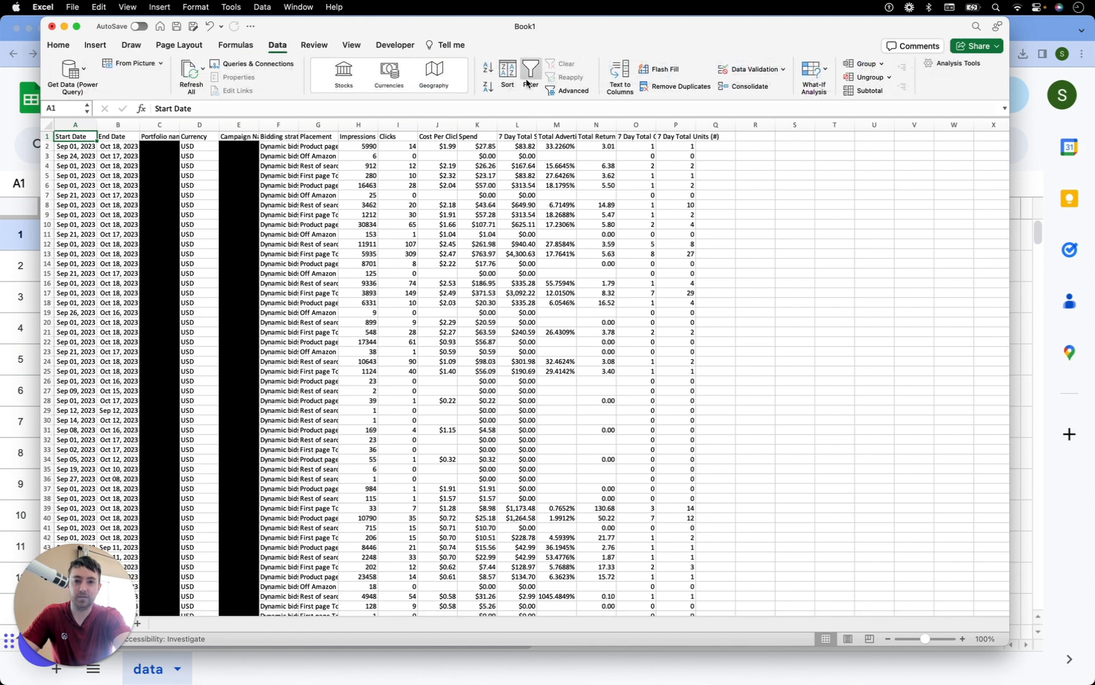
{"action": "left_click", "coordinate": [527, 82]}
{"action": "left_click", "coordinate": [253, 136]}
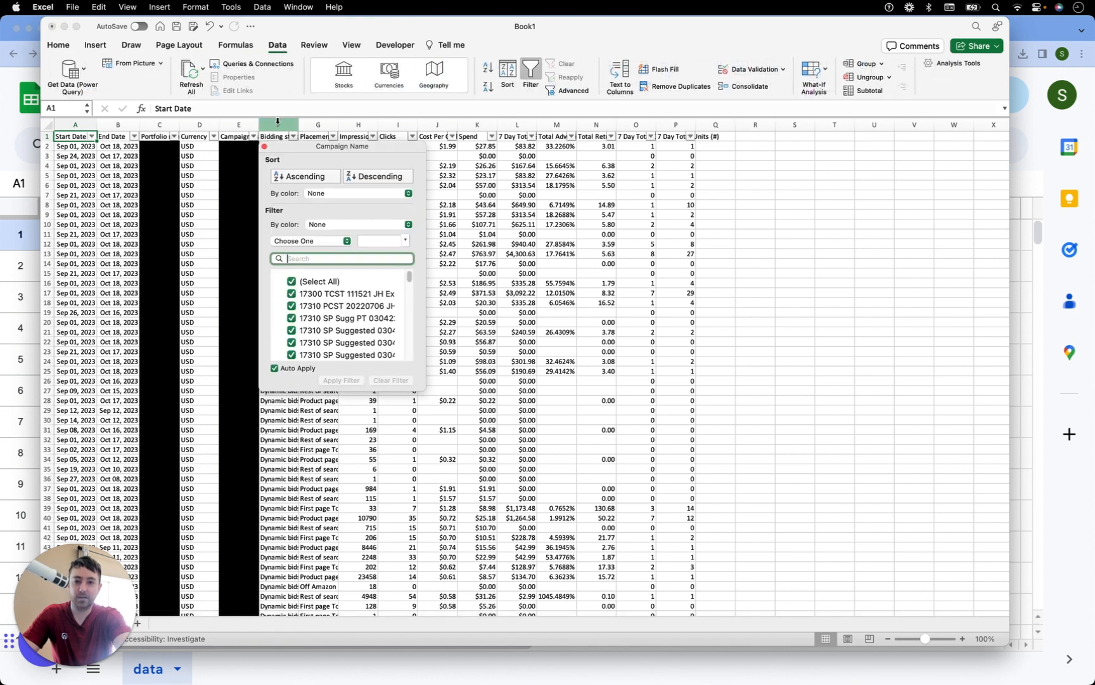
{"action": "type", "text": "SK"}
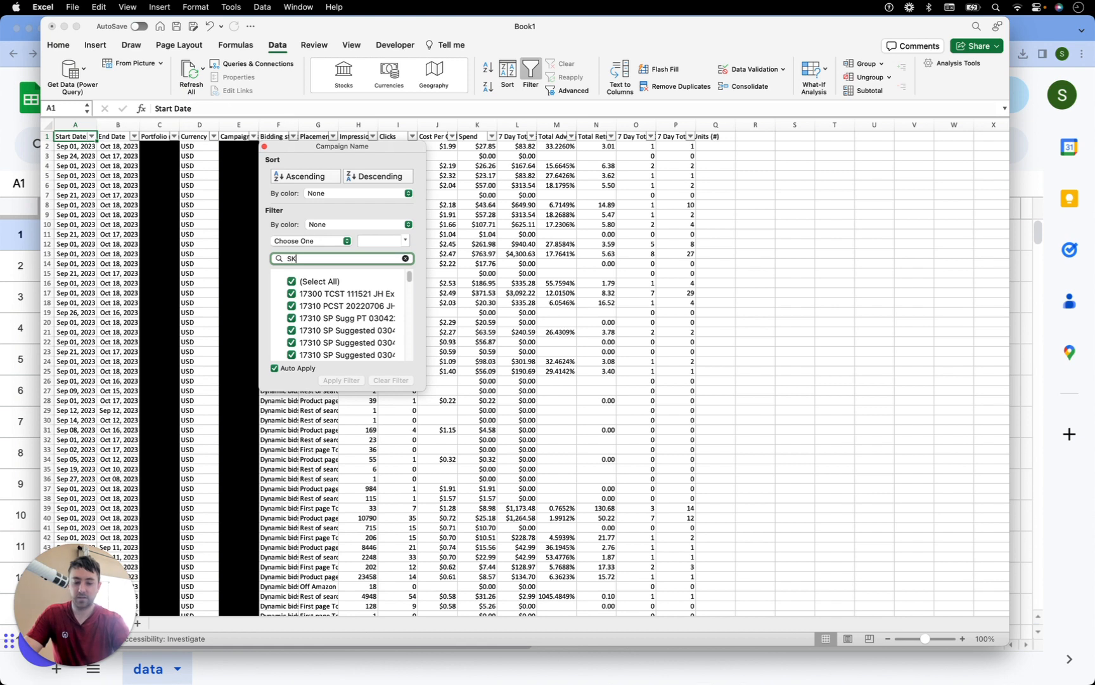
{"action": "type", "text": "U1"}
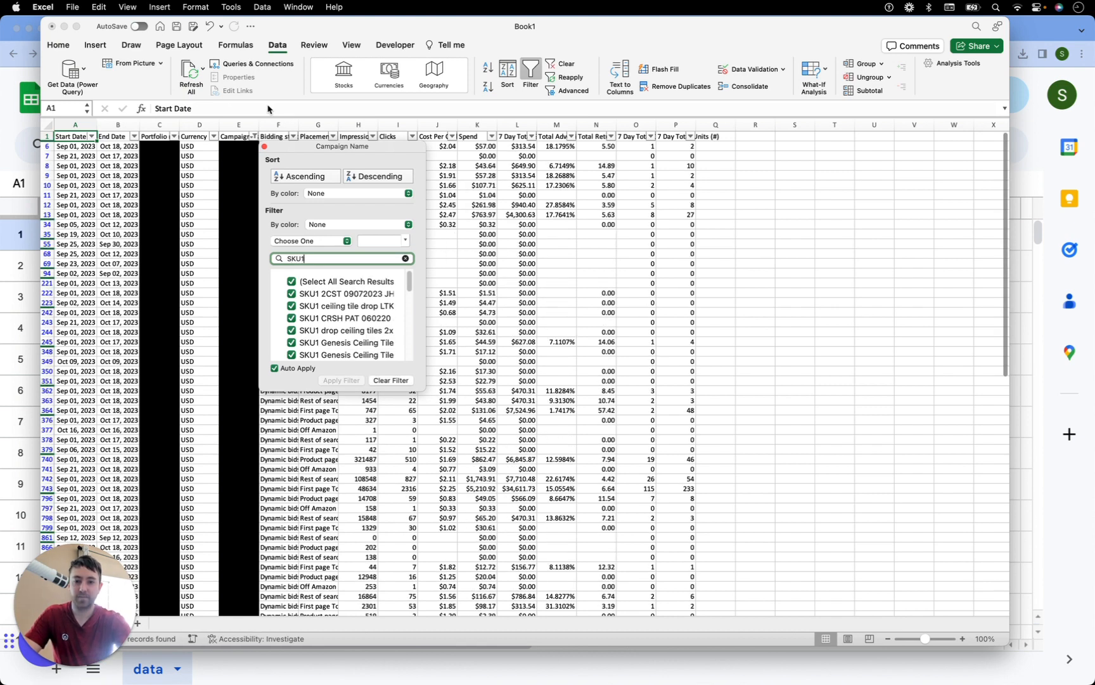
{"action": "left_click", "coordinate": [71, 135]}
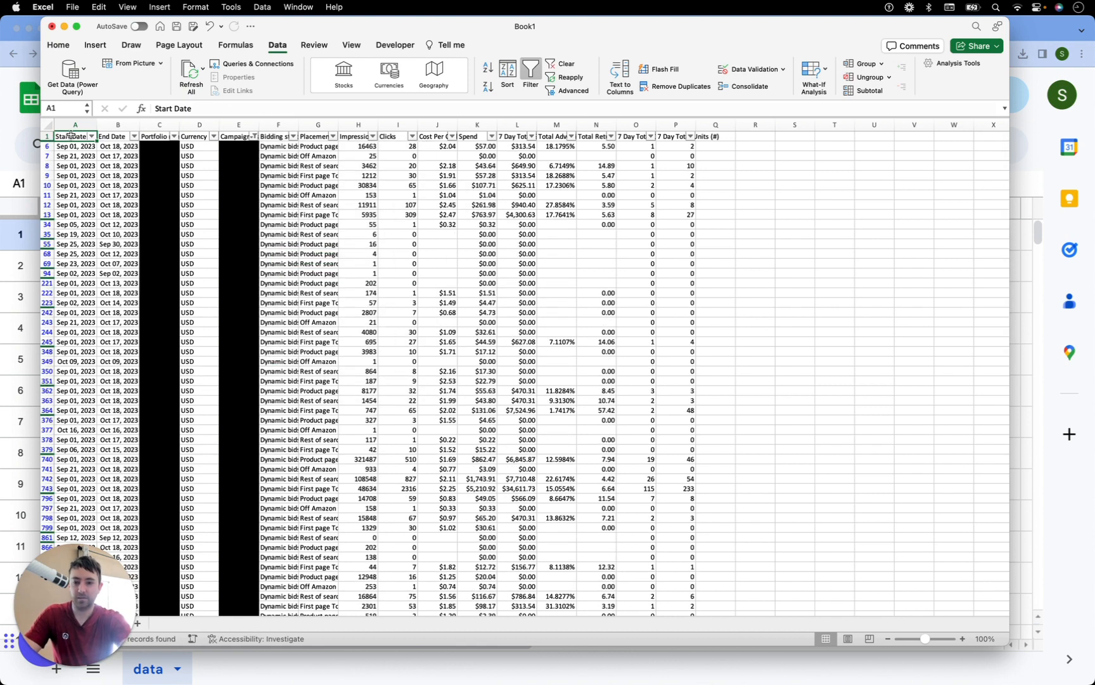
Copy the filtered SKU1 rows with their headers into a new worksheet
{"action": "key", "text": "super+a"}
{"action": "key", "text": "super+c"}
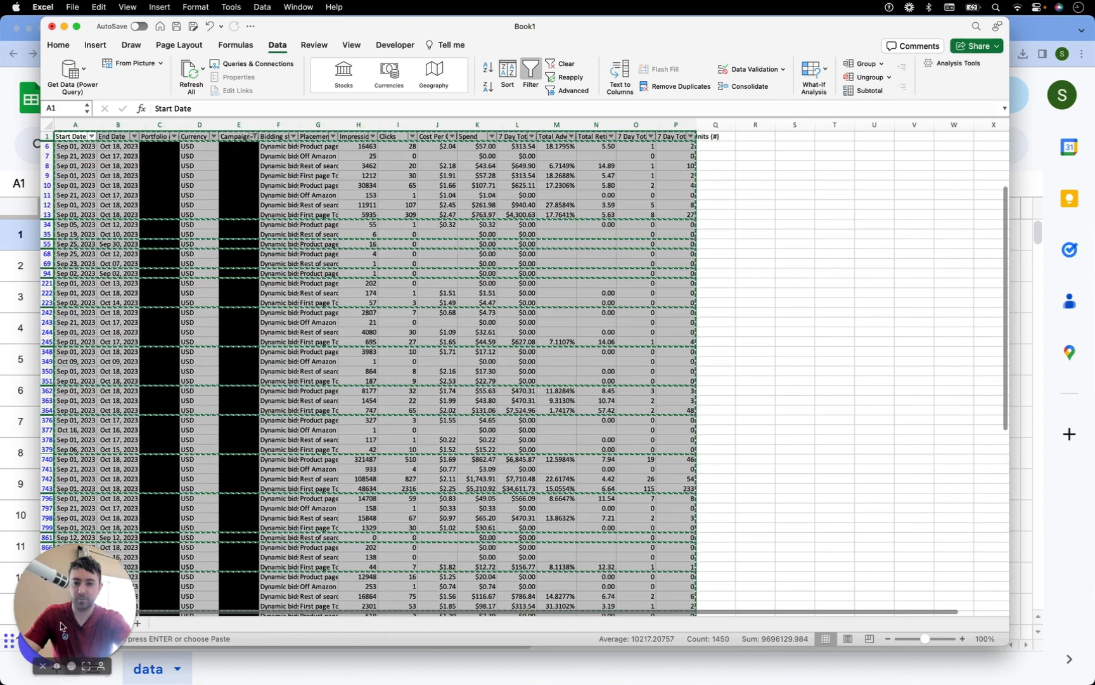
{"action": "left_click", "coordinate": [61, 626]}
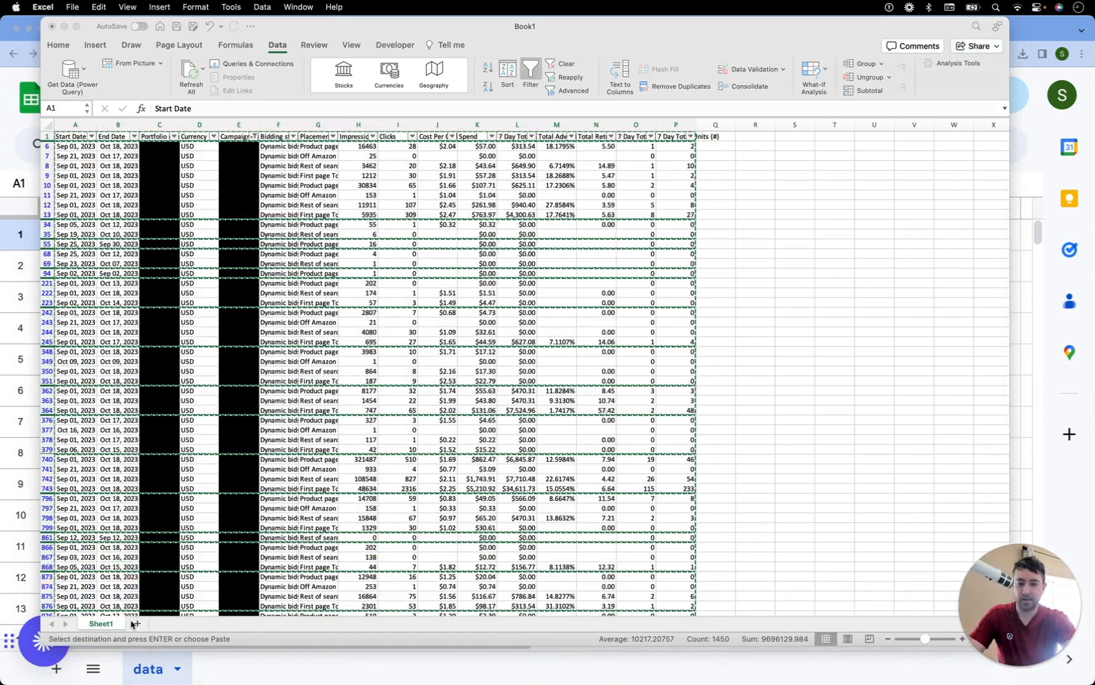
{"action": "left_click", "coordinate": [135, 623]}
{"action": "left_click", "coordinate": [137, 623]}
{"action": "key", "text": "super+v"}
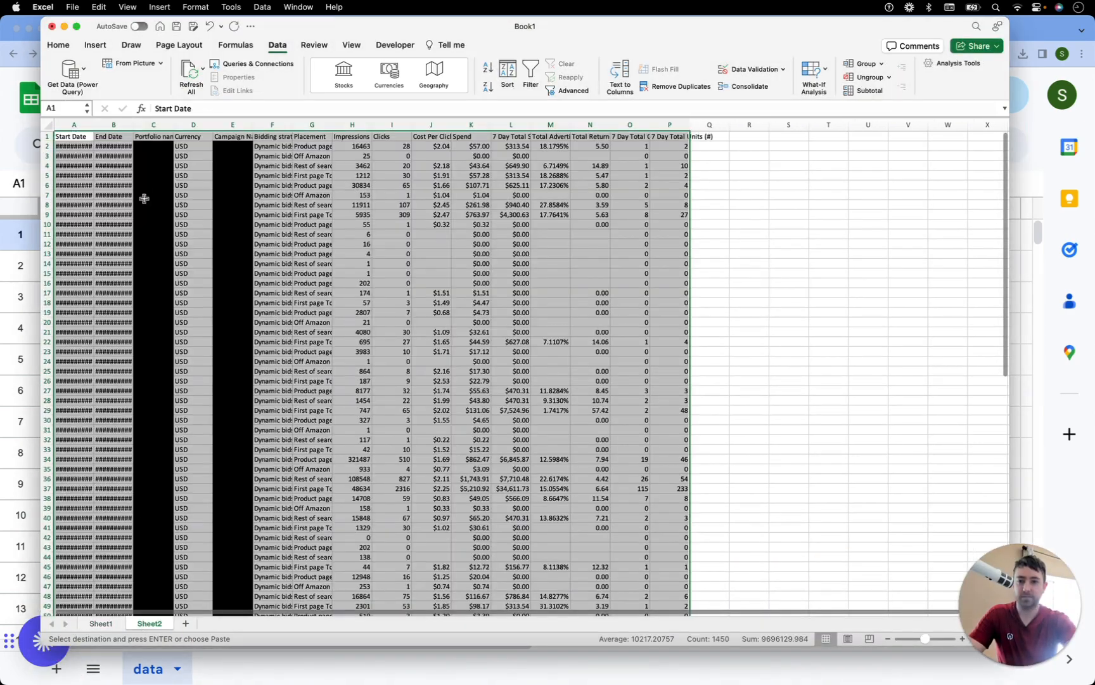
Create a PivotTable on a new worksheet from the Sheet2 data range A1:P98
{"action": "left_click", "coordinate": [71, 137]}
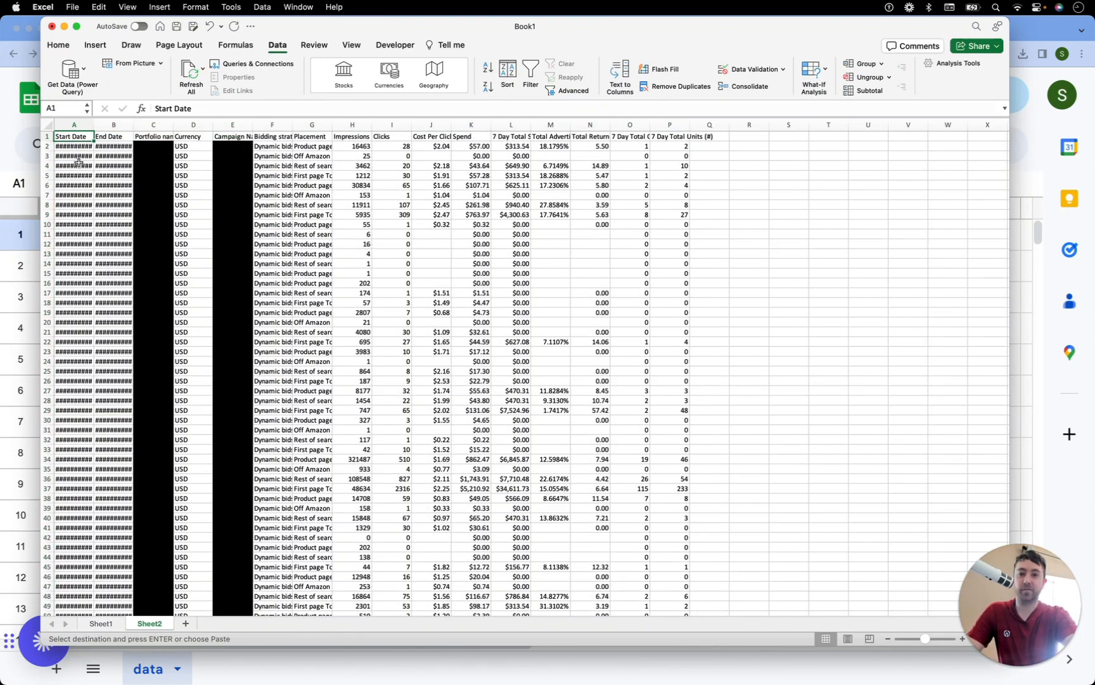
{"action": "left_click", "coordinate": [92, 45]}
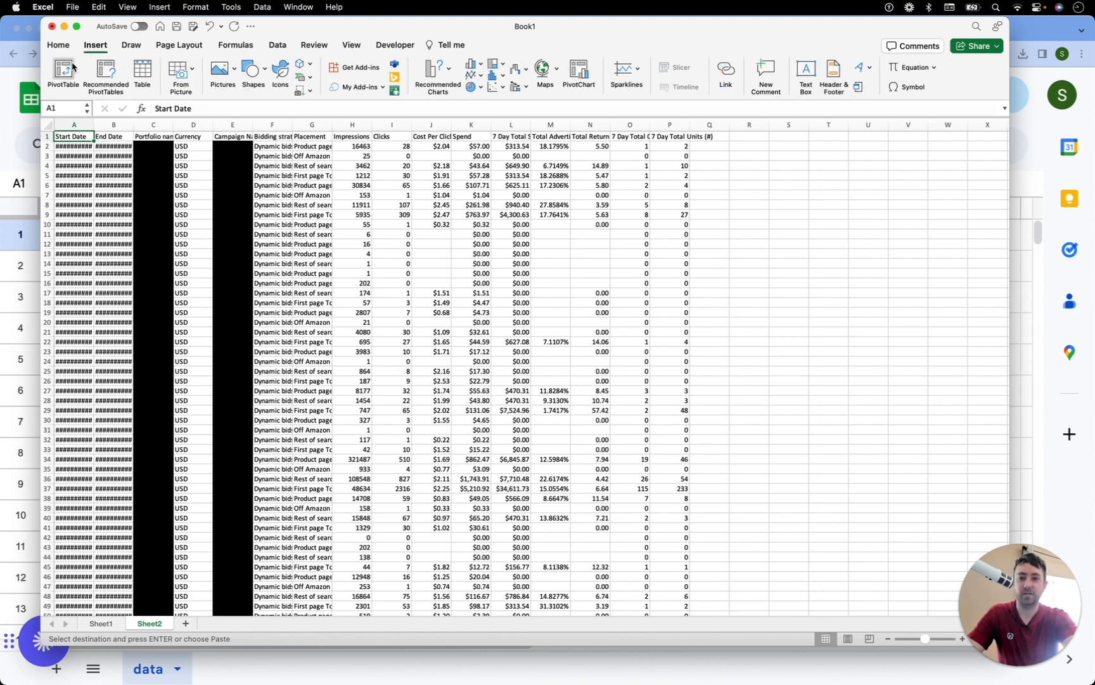
{"action": "left_click", "coordinate": [73, 67]}
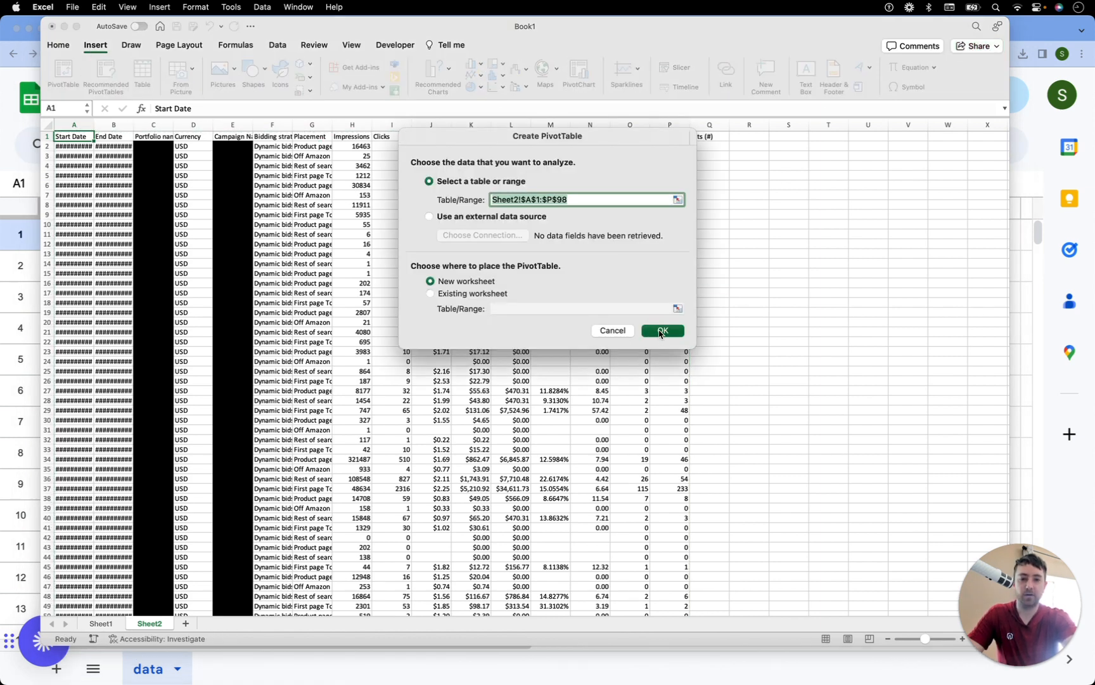
{"action": "left_click", "coordinate": [660, 330]}
Add the Placement field to the PivotTable as its row labels
{"action": "scroll", "coordinate": [851, 239], "scroll_direction": "down", "scroll_amount": 3}
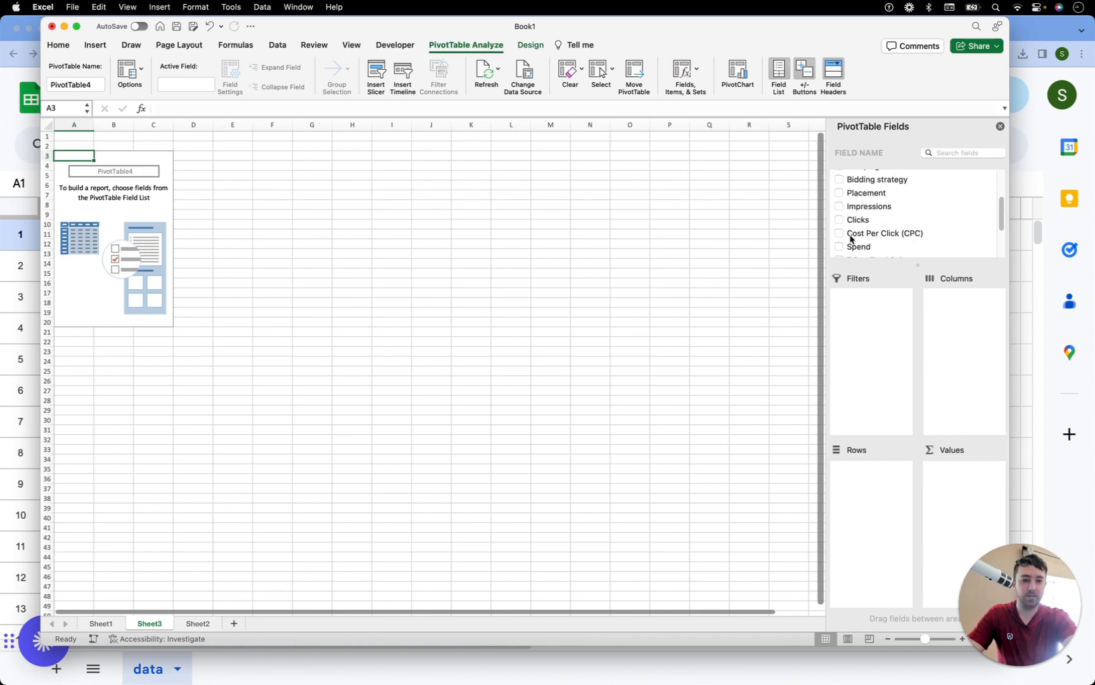
{"action": "left_click", "coordinate": [841, 193]}
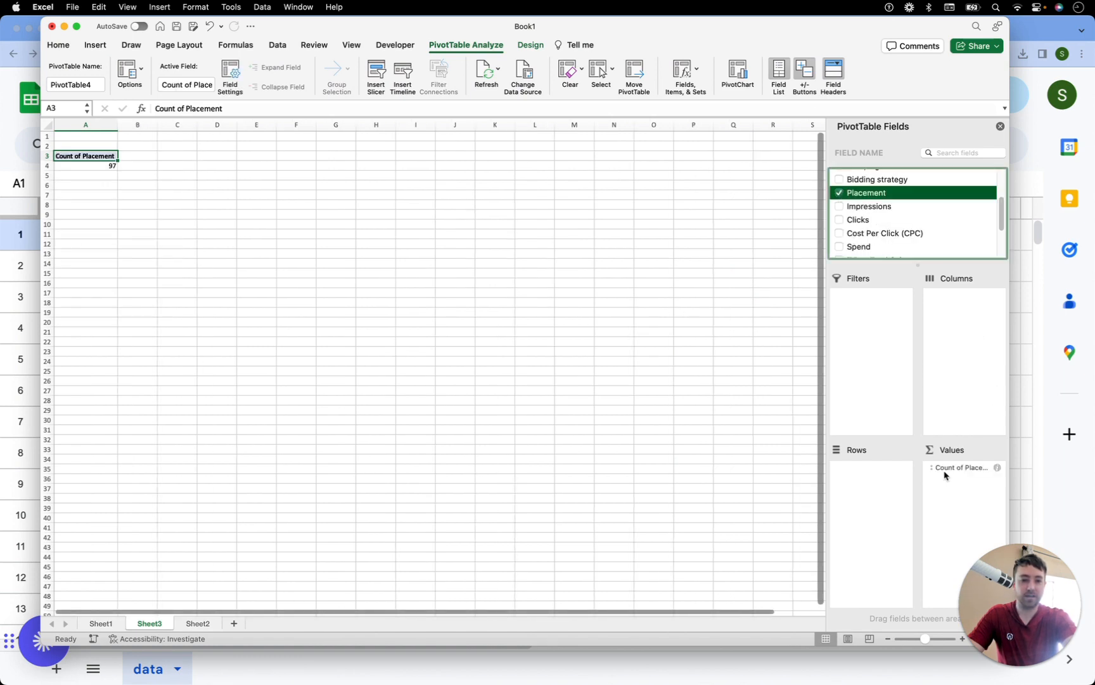
{"action": "left_click_drag", "start_coordinate": [945, 475], "coordinate": [875, 482]}
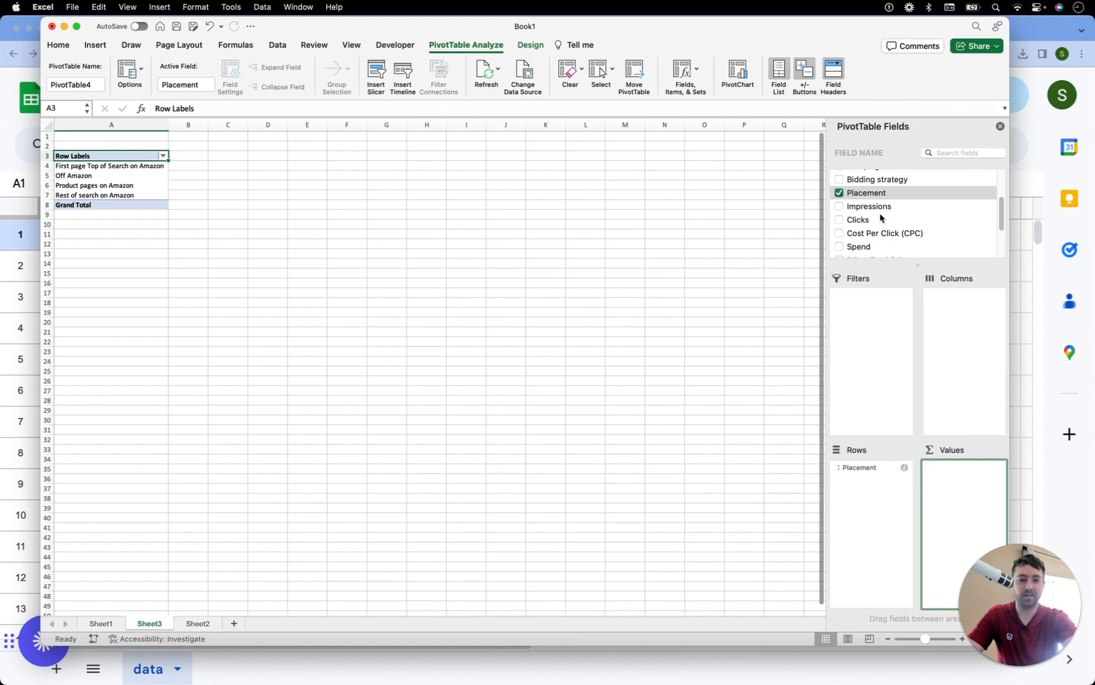
Add Clicks, Spend, 7 Day Total Sales and 7 Day Total Orders (#) to the PivotTable as summed values
{"action": "left_click", "coordinate": [840, 220]}
{"action": "scroll", "coordinate": [849, 209], "scroll_direction": "down", "scroll_amount": 2}
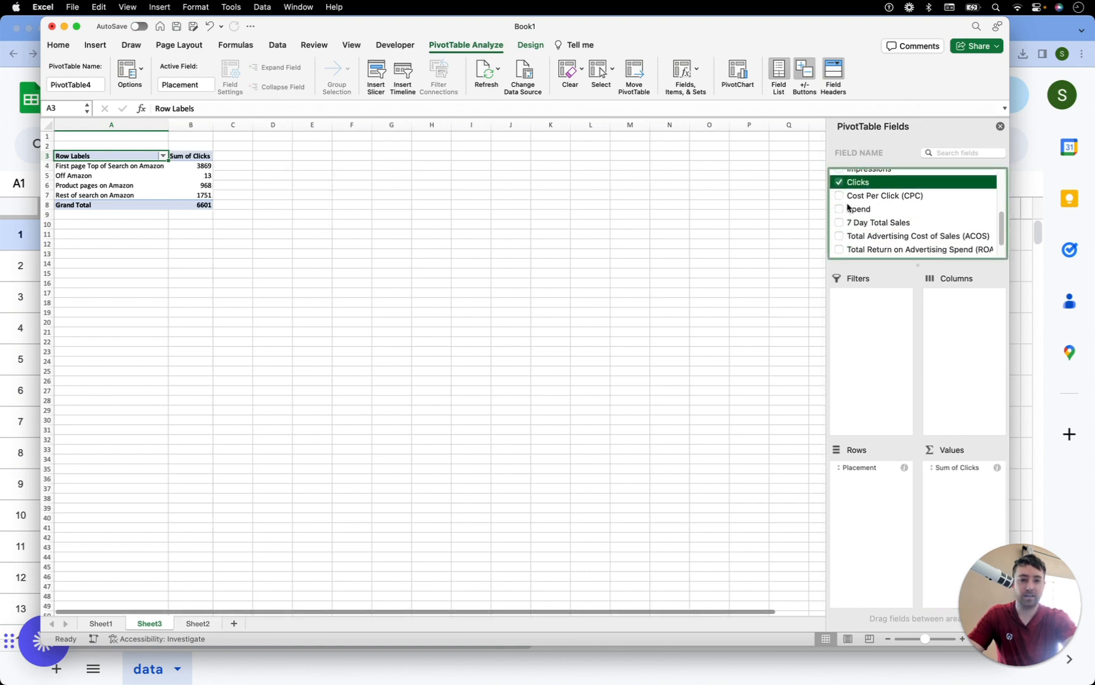
{"action": "left_click", "coordinate": [840, 208]}
{"action": "left_click", "coordinate": [840, 221]}
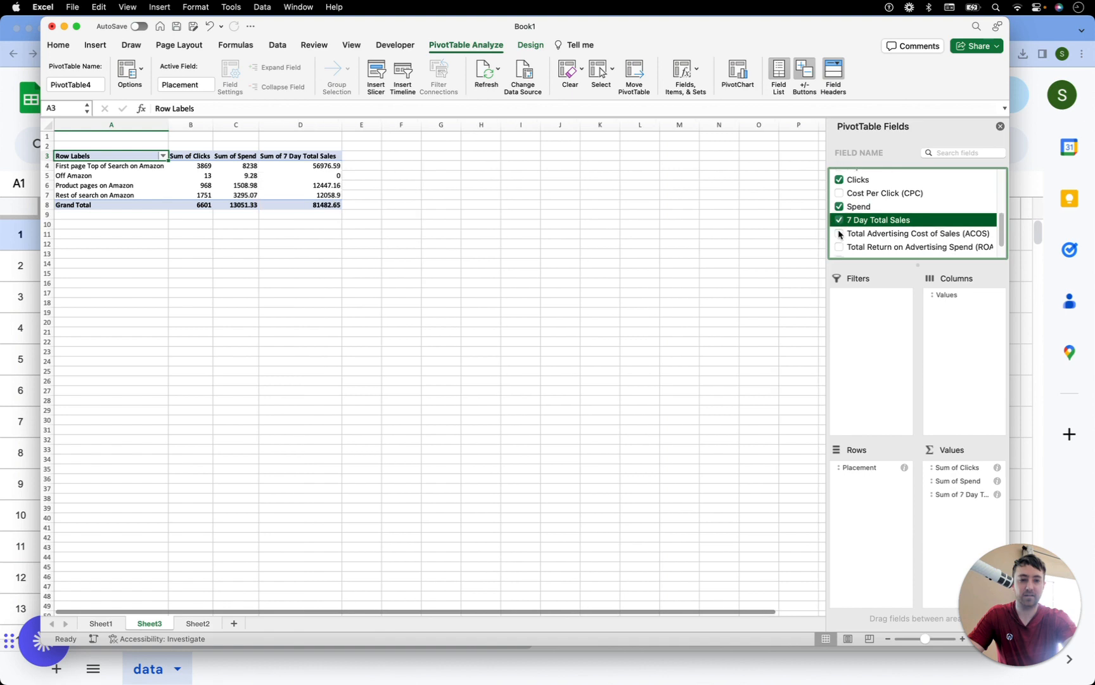
{"action": "scroll", "coordinate": [841, 237], "scroll_direction": "down", "scroll_amount": 1}
{"action": "left_click", "coordinate": [840, 251]}
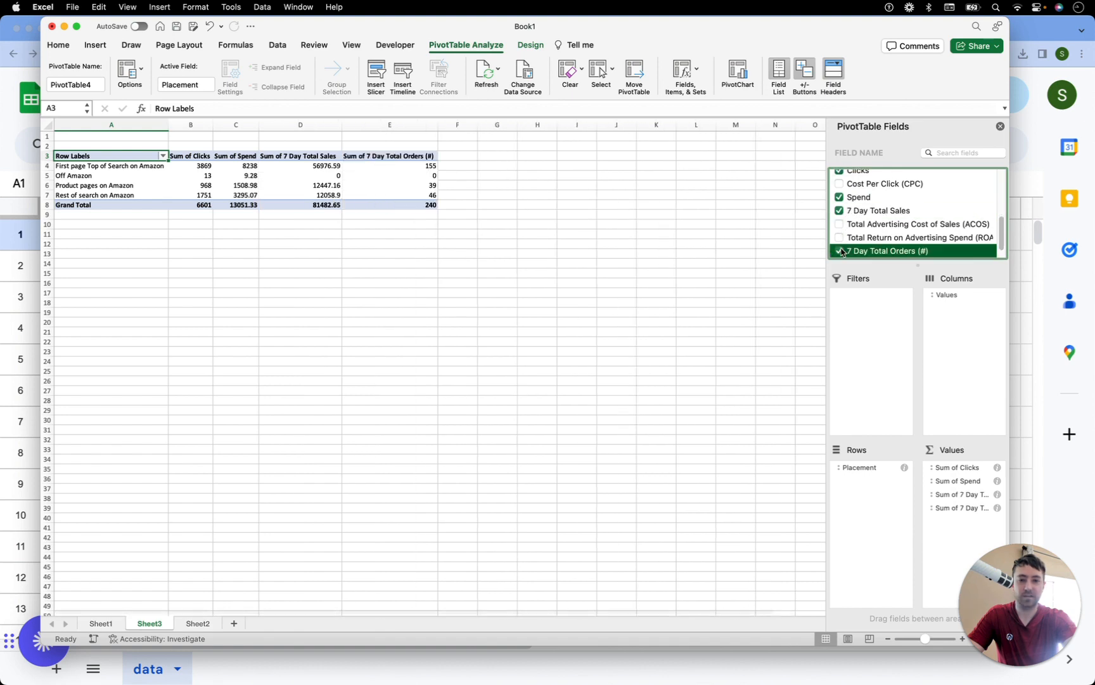
{"action": "left_click", "coordinate": [695, 74]}
{"action": "left_click", "coordinate": [609, 162]}
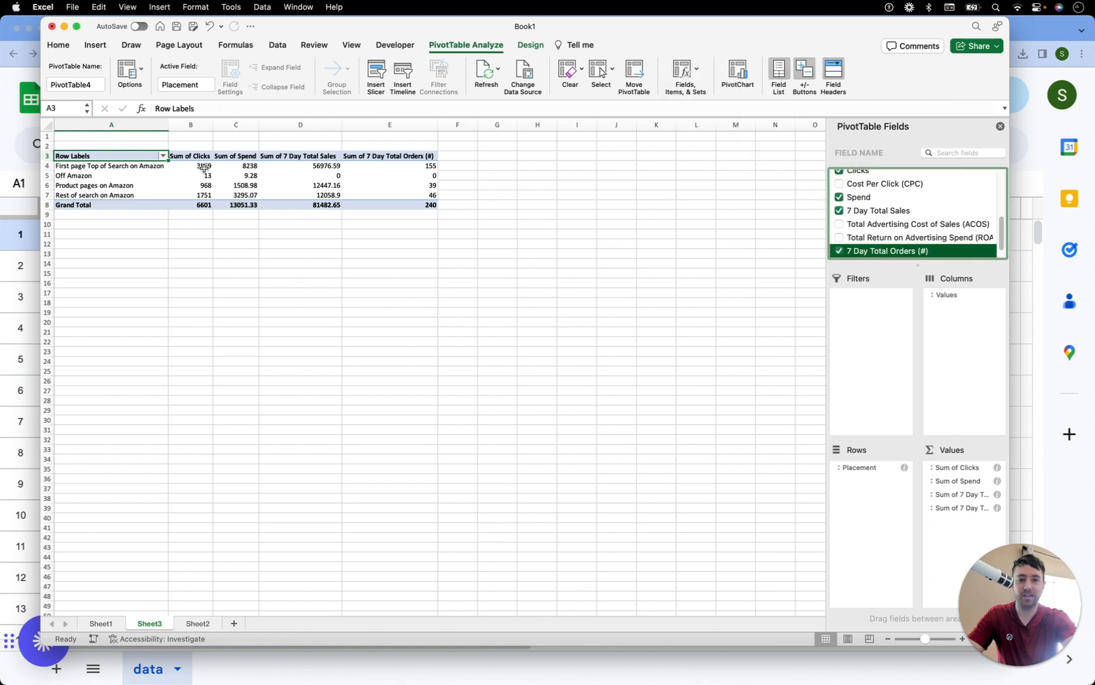
Copy the PivotTable range A3:E7, without the grand total, into a new worksheet
{"action": "left_click_drag", "start_coordinate": [158, 157], "coordinate": [401, 193]}
{"action": "key", "text": "super+c"}
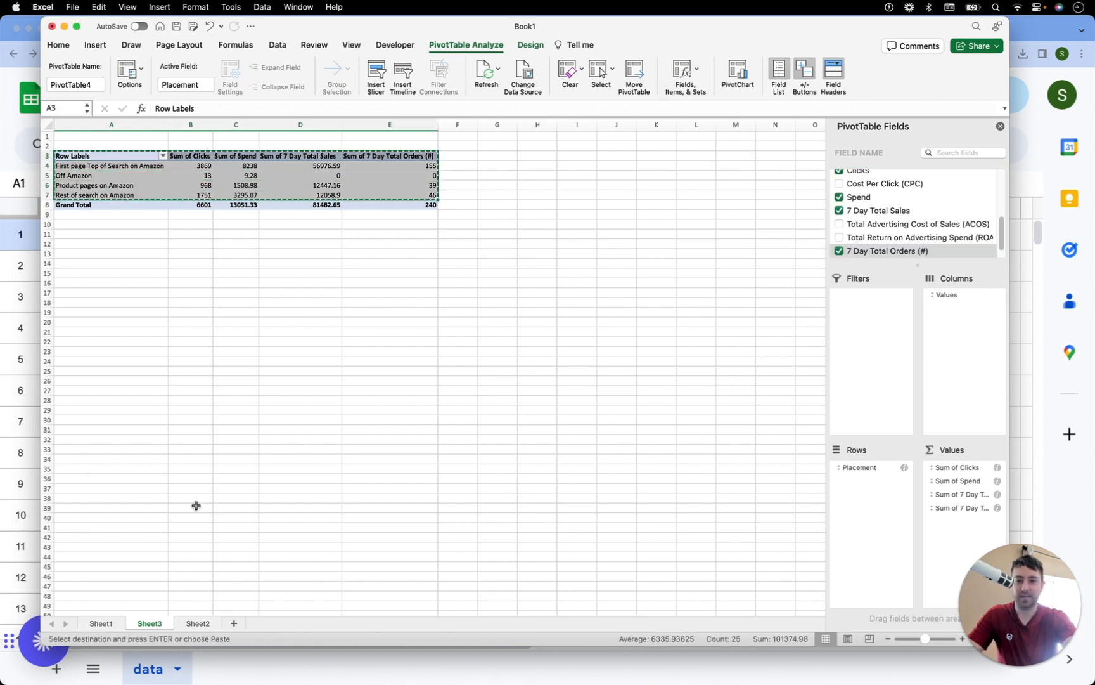
{"action": "left_click", "coordinate": [234, 623]}
{"action": "key", "text": "super+v"}
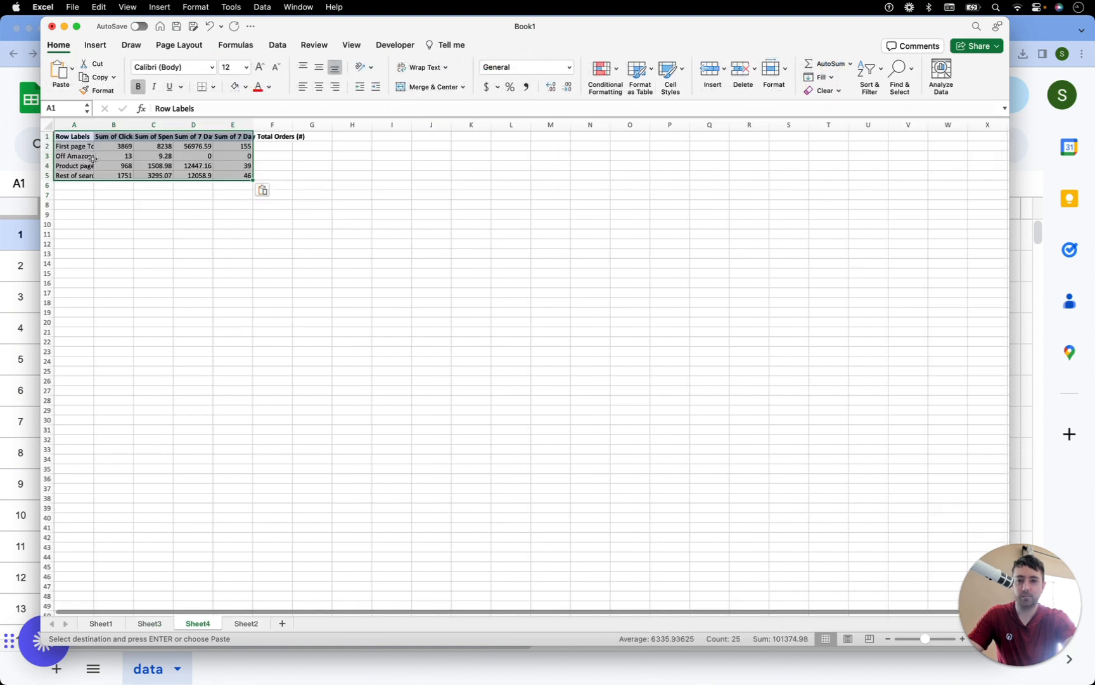
Autofit the widths of all columns on the new sheet to their contents
{"action": "left_click", "coordinate": [118, 166]}
{"action": "left_click", "coordinate": [71, 138]}
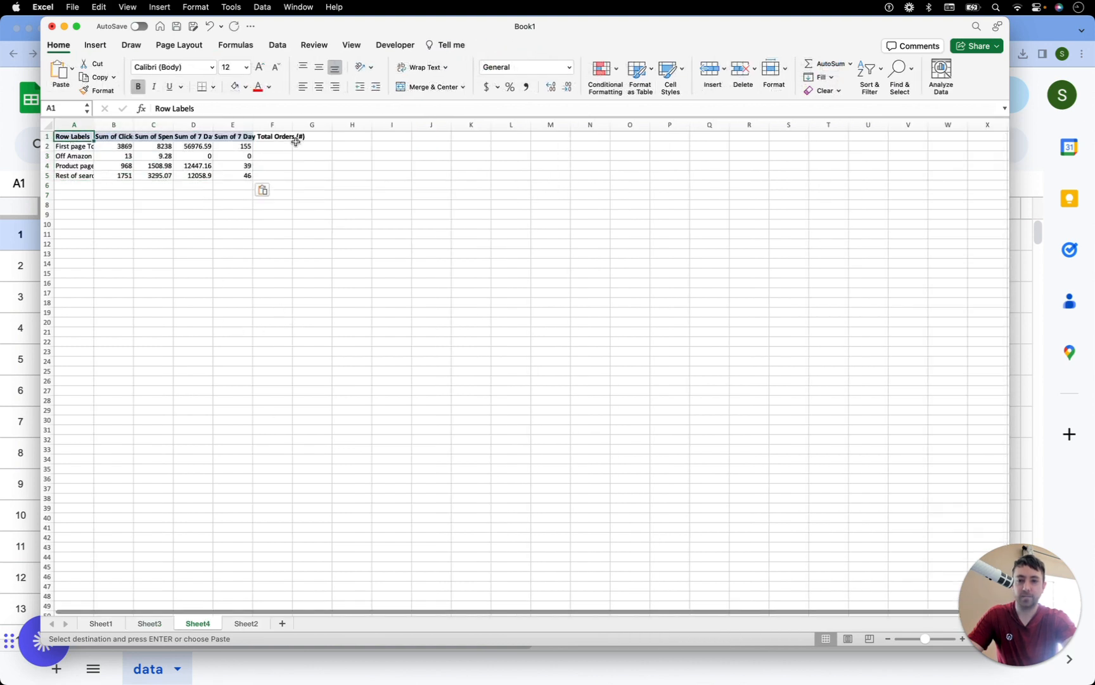
{"action": "left_click", "coordinate": [48, 124]}
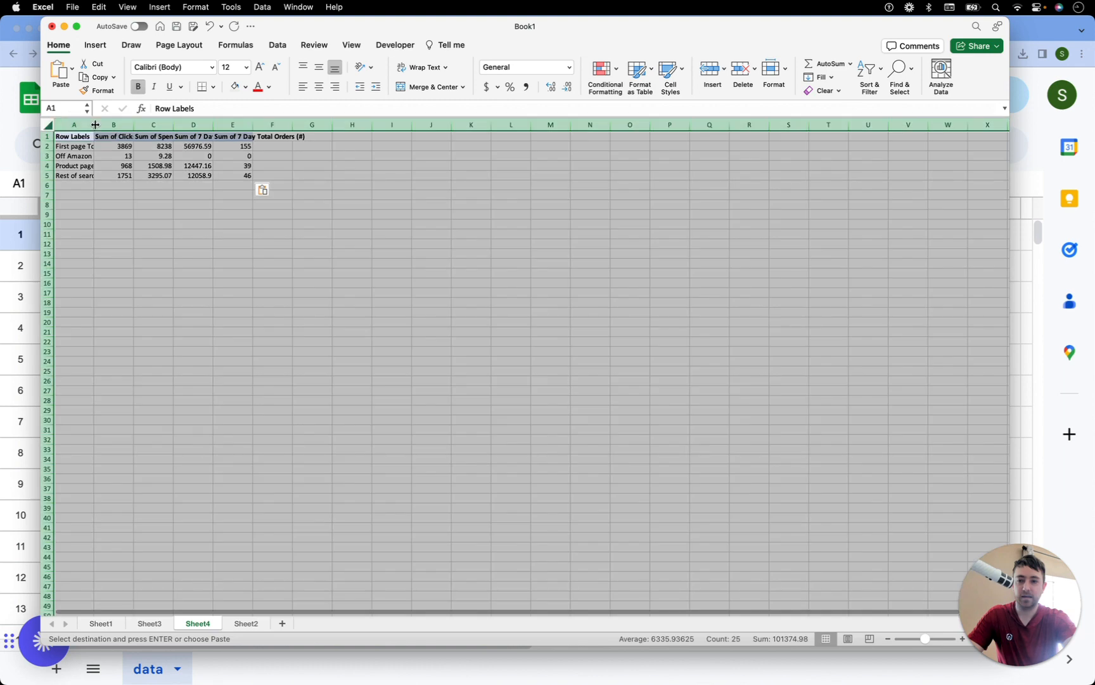
{"action": "double_click", "coordinate": [95, 124]}
Add the column headers CPC, CVR and ACOS in cells F1 to H1
{"action": "left_click", "coordinate": [449, 137]}
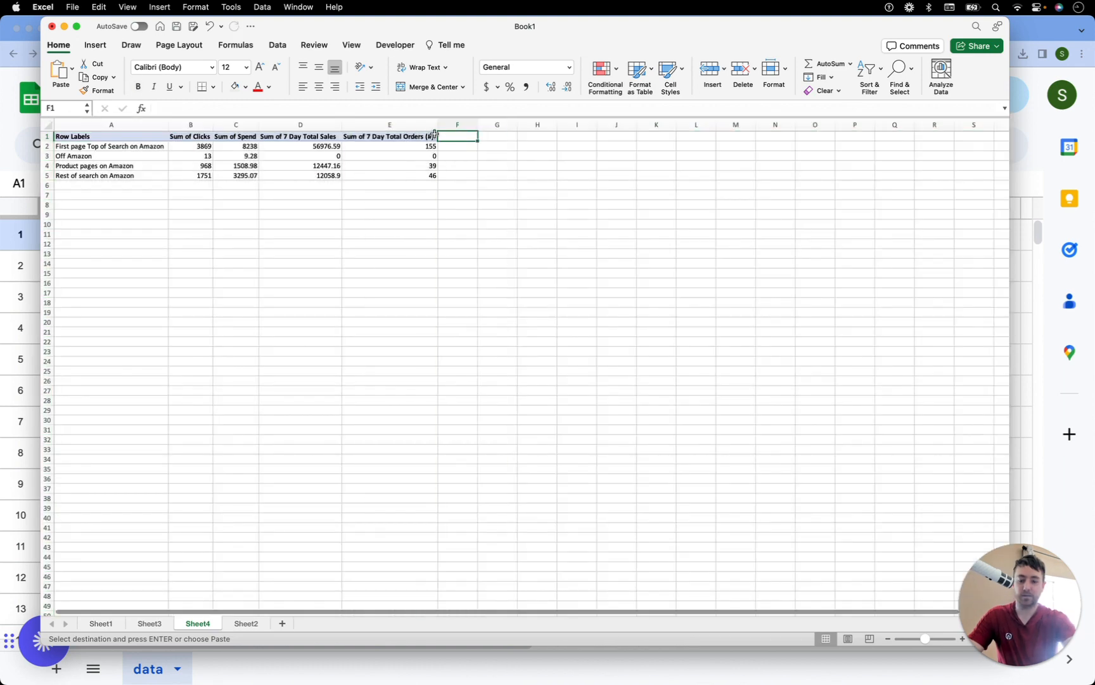
{"action": "type", "text": "CPC"}
{"action": "key", "text": "Tab"}
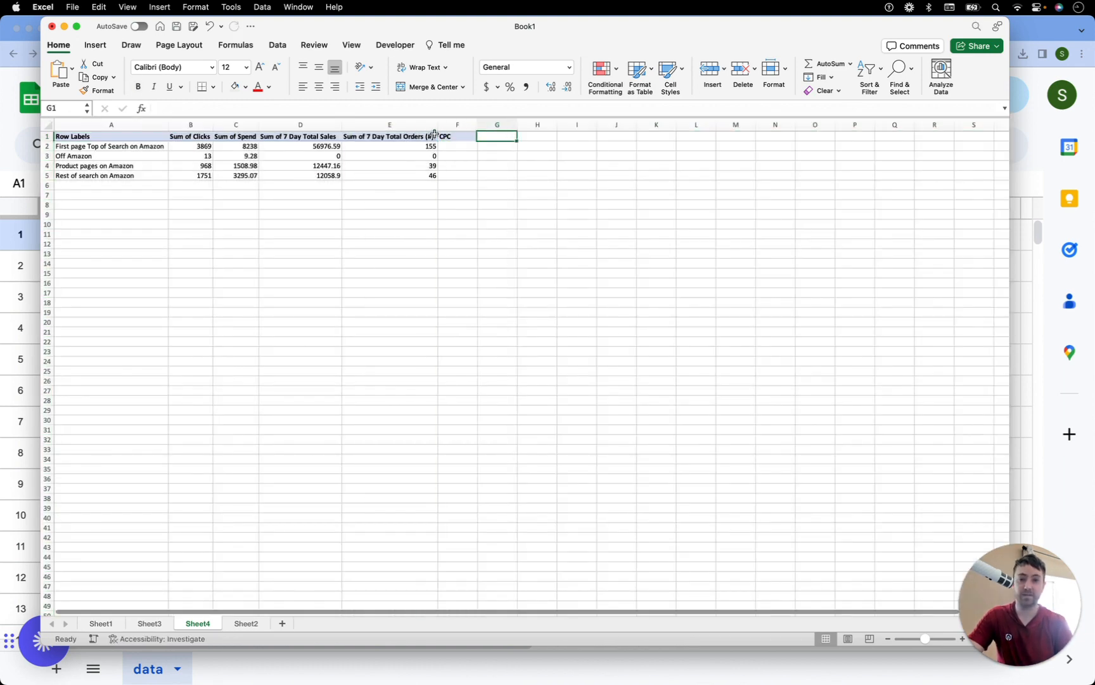
{"action": "type", "text": "CVR"}
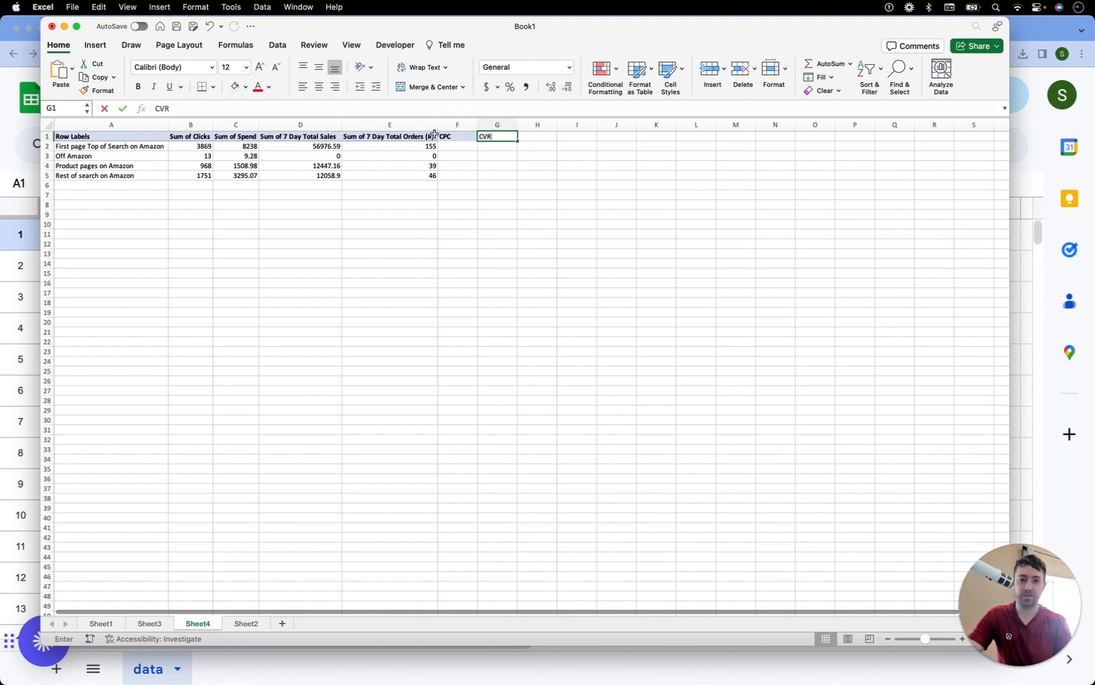
{"action": "key", "text": "Tab"}
{"action": "type", "text": "AC"}
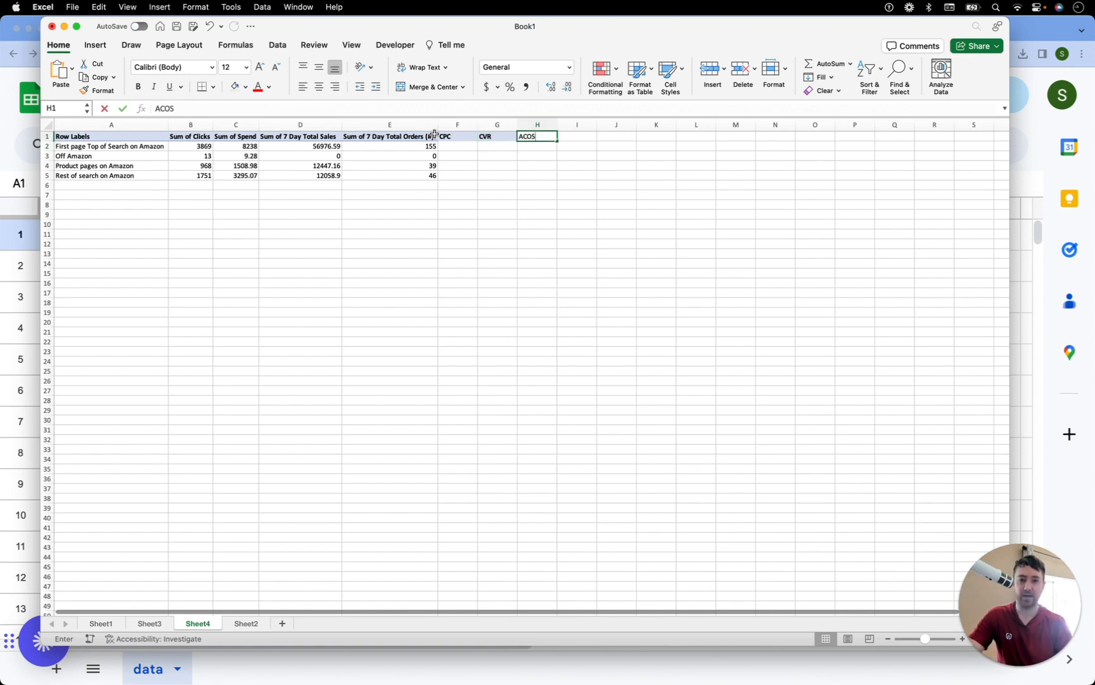
{"action": "key", "text": "Return"}
Calculate CPC for the top-of-search row in F2 as spend divided by clicks, =C2/B2
{"action": "type", "text": "="}
{"action": "key", "text": "Left"}
{"action": "key", "text": "Left"}
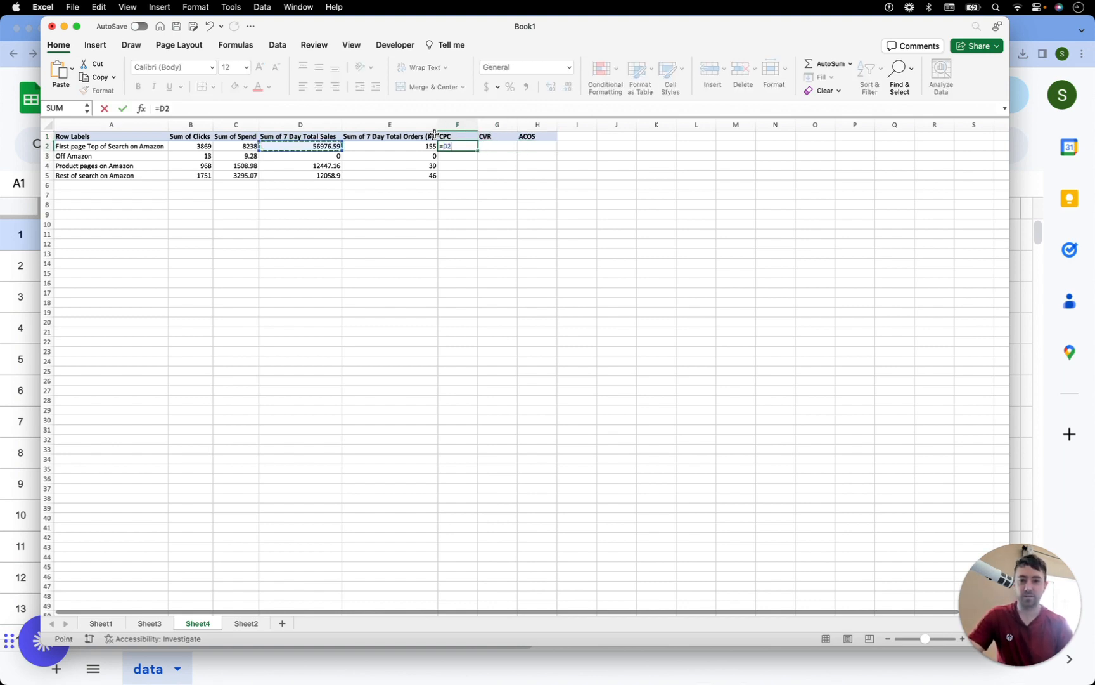
{"action": "key", "text": "Left"}
{"action": "type", "text": "/"}
{"action": "key", "text": "Left"}
{"action": "key", "text": "Left"}
{"action": "key", "text": "Left"}
{"action": "key", "text": "Left"}
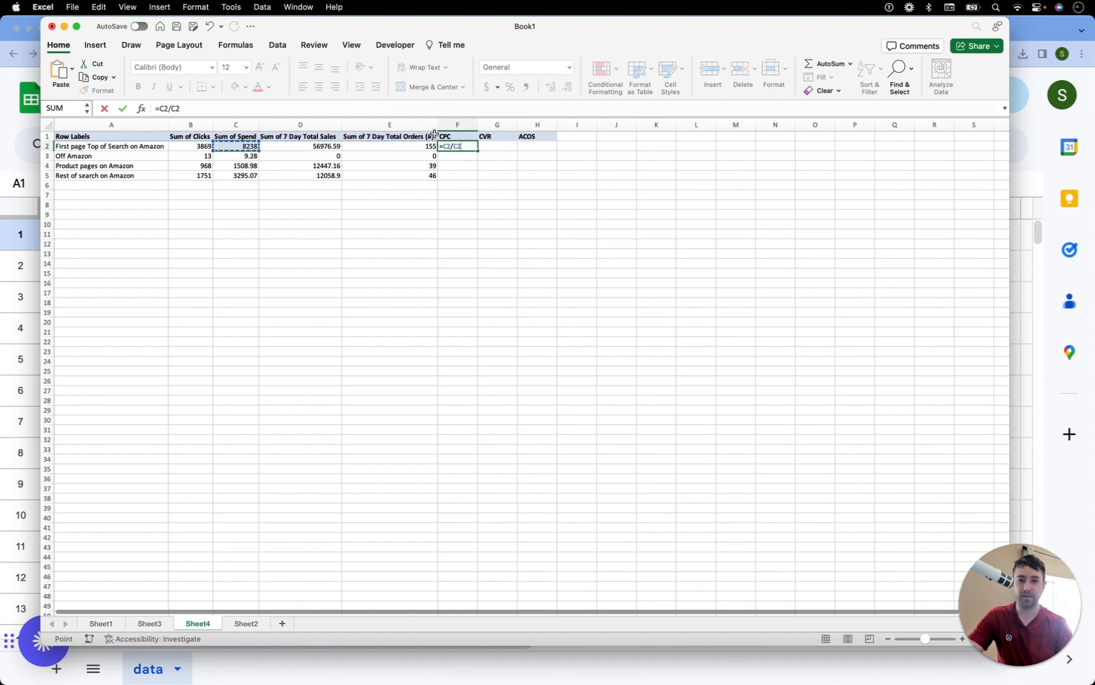
{"action": "key", "text": "Return"}
Calculate CVR for the top-of-search row in G2 as orders divided by clicks, =E2/B2
{"action": "key", "text": "Up"}
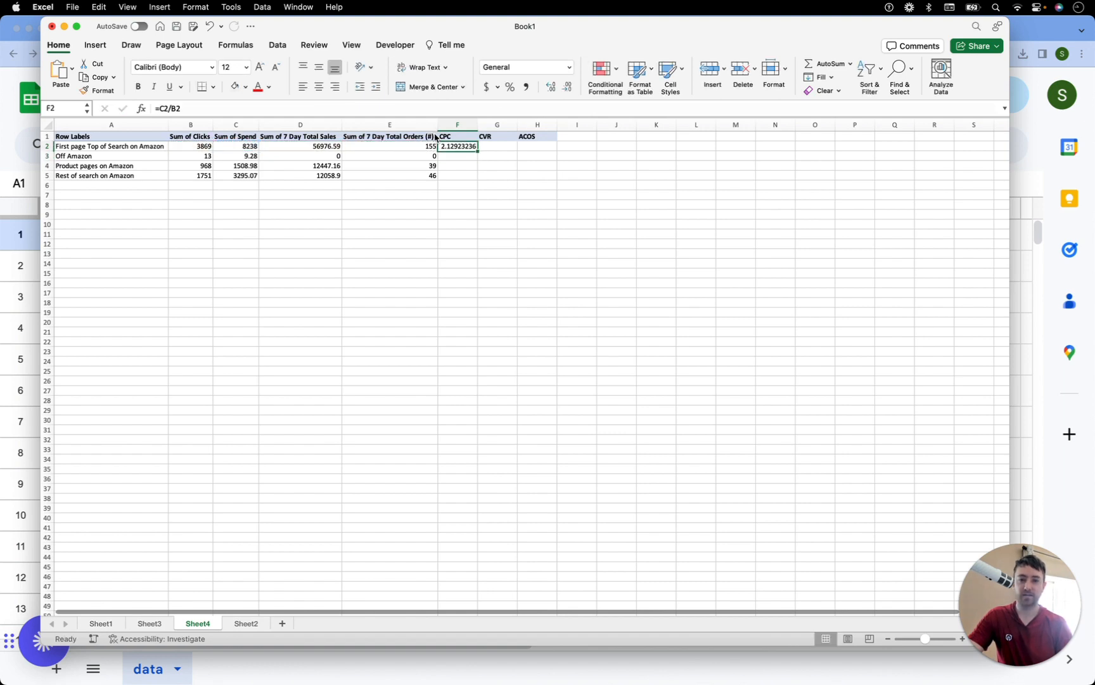
{"action": "key", "text": "Right"}
{"action": "type", "text": "="}
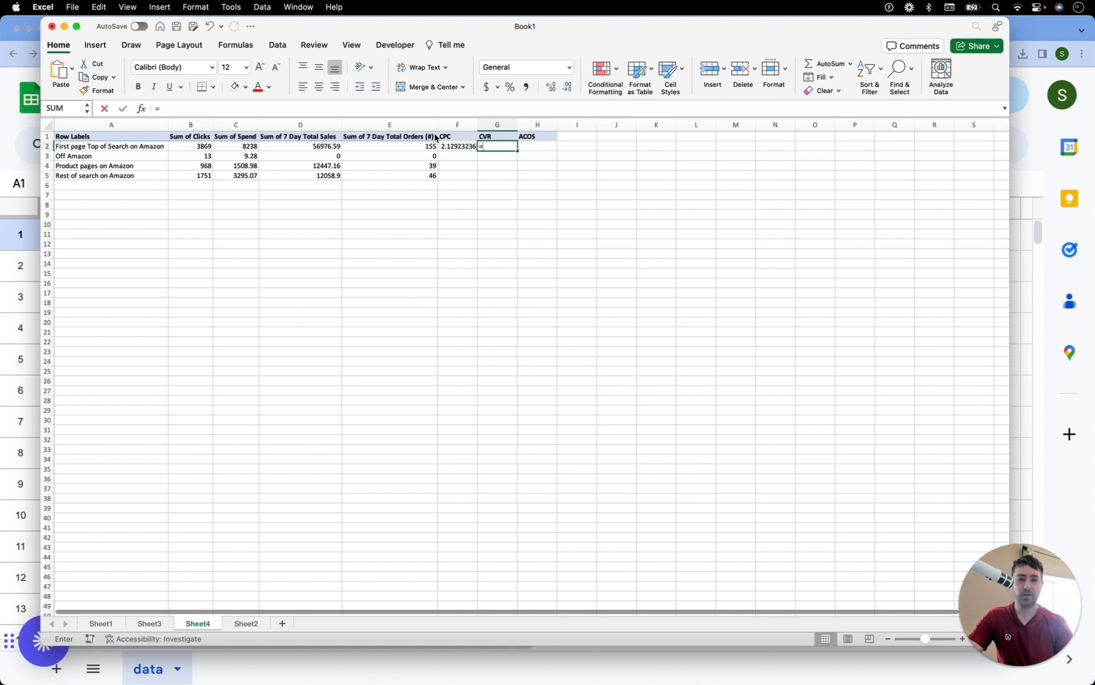
{"action": "key", "text": "Left"}
{"action": "key", "text": "Left"}
{"action": "key", "text": "Left"}
{"action": "key", "text": "Right"}
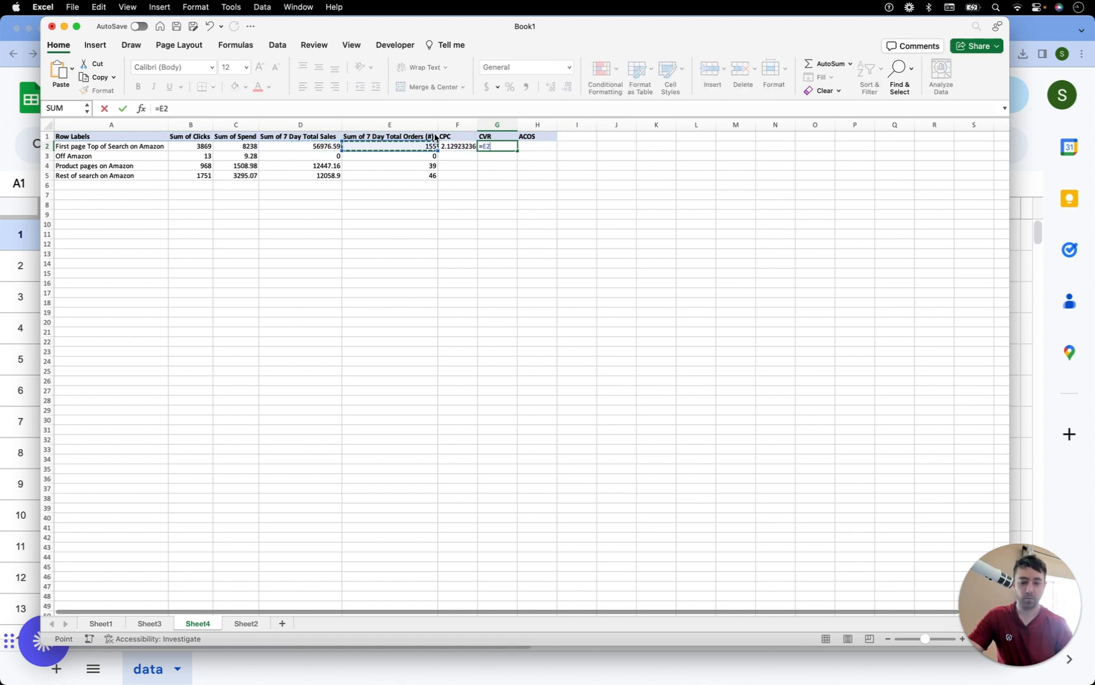
{"action": "type", "text": "/"}
{"action": "key", "text": "Left"}
{"action": "key", "text": "Left"}
{"action": "key", "text": "Left"}
{"action": "key", "text": "Left"}
{"action": "key", "text": "Left"}
{"action": "key", "text": "Return"}
{"action": "key", "text": "Up"}
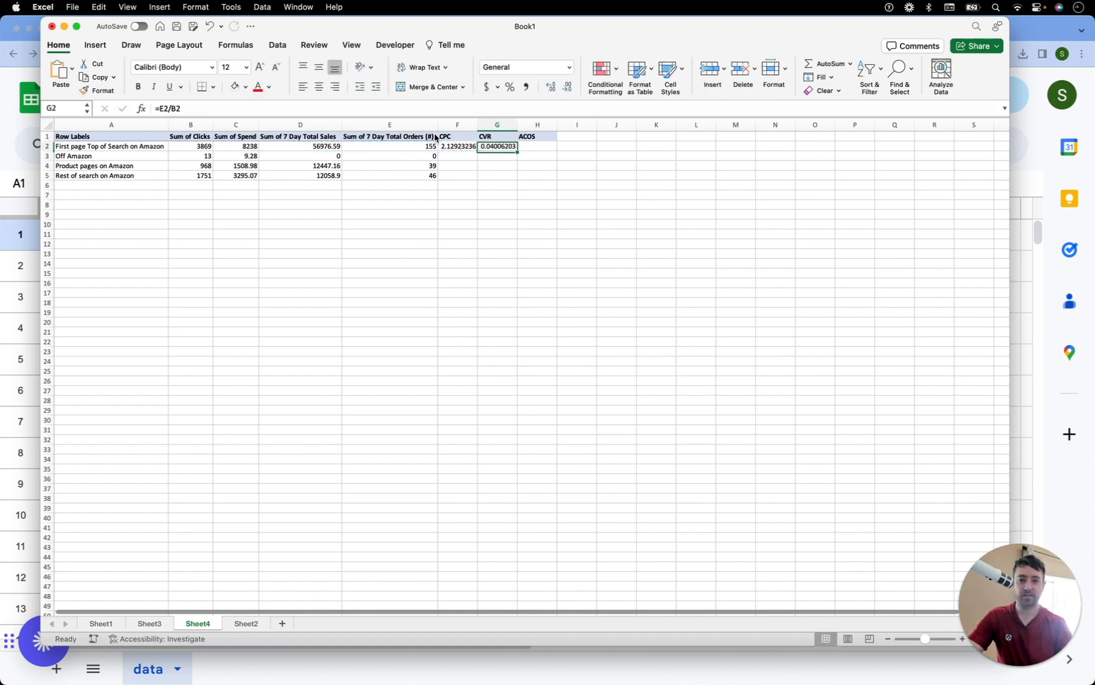
Calculate ACOS for the top-of-search row in H2 as spend divided by total sales, =C2/D2
{"action": "key", "text": "Right"}
{"action": "type", "text": "="}
{"action": "key", "text": "Left"}
{"action": "key", "text": "Left"}
{"action": "key", "text": "Left"}
{"action": "key", "text": "Left"}
{"action": "key", "text": "Left"}
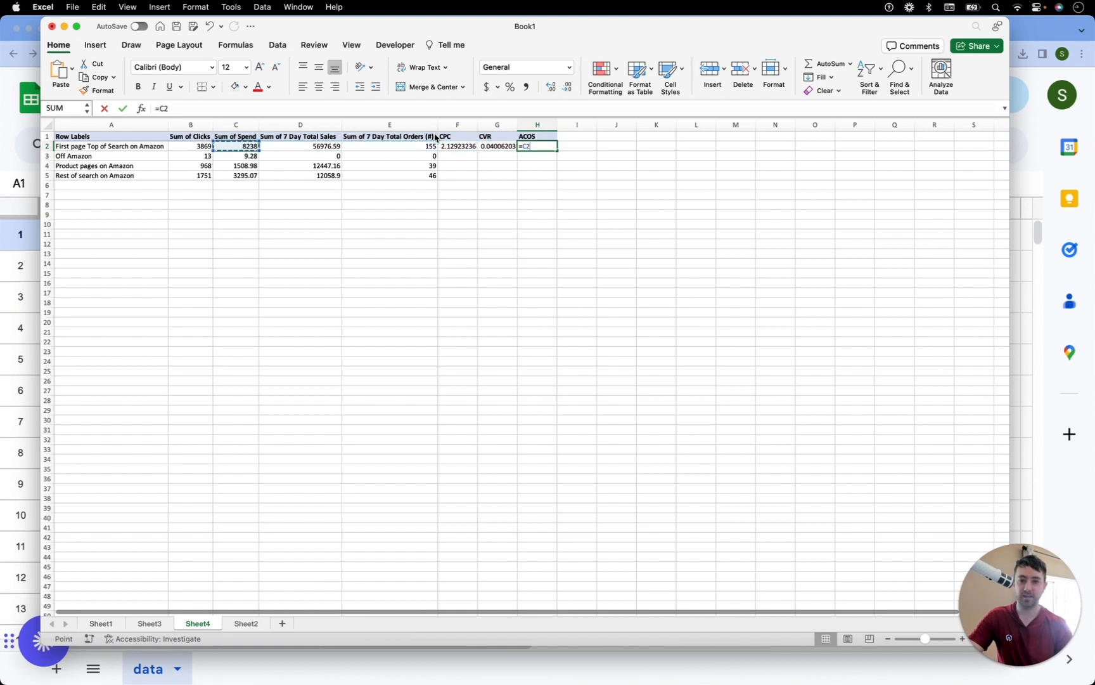
{"action": "type", "text": "/"}
{"action": "key", "text": "Left"}
{"action": "key", "text": "Left"}
{"action": "key", "text": "Left"}
{"action": "key", "text": "Left"}
{"action": "key", "text": "Return"}
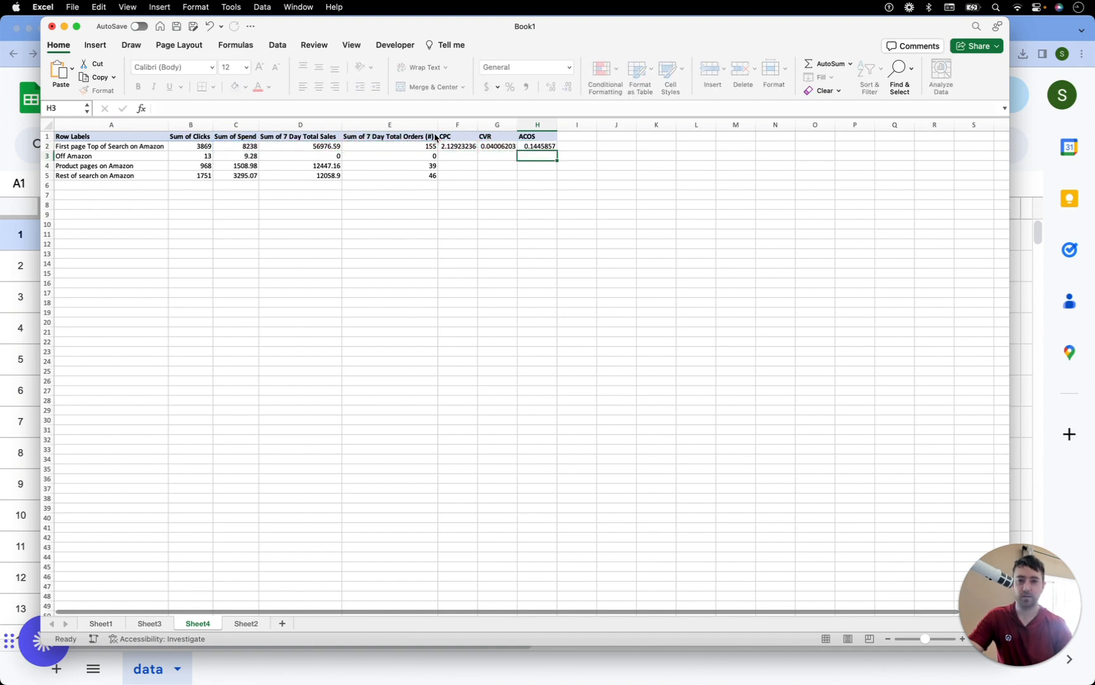
Fill the CPC, CVR and ACOS formulas from F2:H2 down through row 5
{"action": "key", "text": "Up"}
{"action": "key", "text": "Left"}
{"action": "key", "text": "Left"}
{"action": "key", "text": "shift+Right"}
{"action": "key", "text": "shift+Right"}
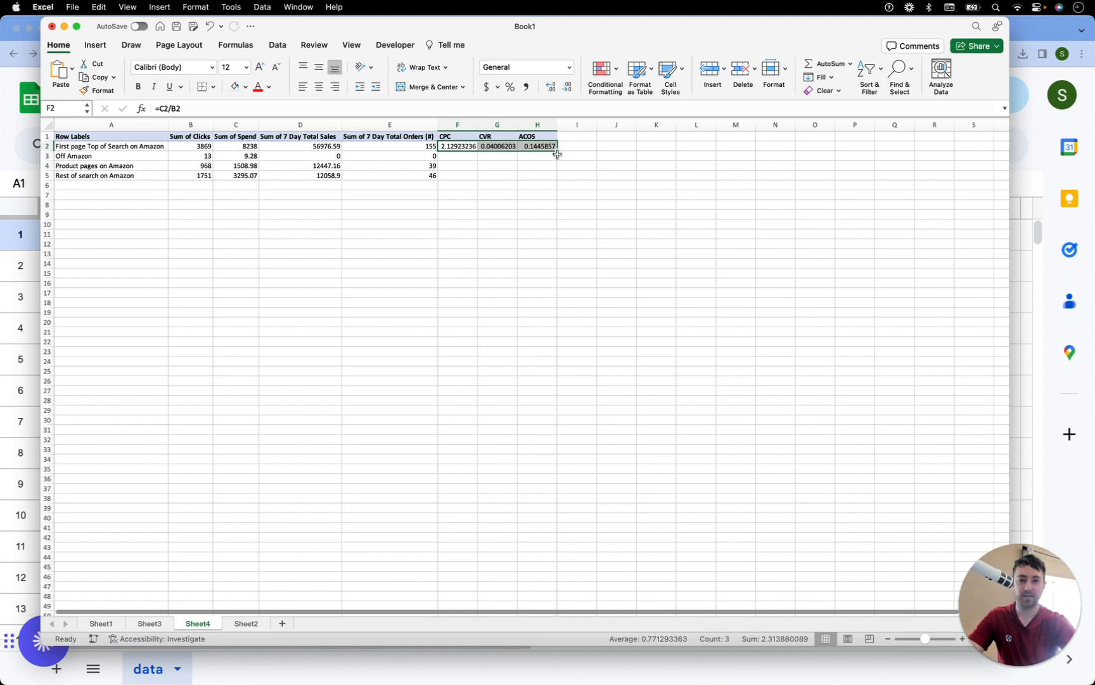
{"action": "mouse_move", "coordinate": [557, 154]}
{"action": "left_mouse_down"}
{"action": "mouse_move", "coordinate": [464, 150]}
{"action": "mouse_move", "coordinate": [559, 152]}
{"action": "mouse_move", "coordinate": [543, 149]}
{"action": "left_mouse_up"}
{"action": "double_click", "coordinate": [558, 152]}
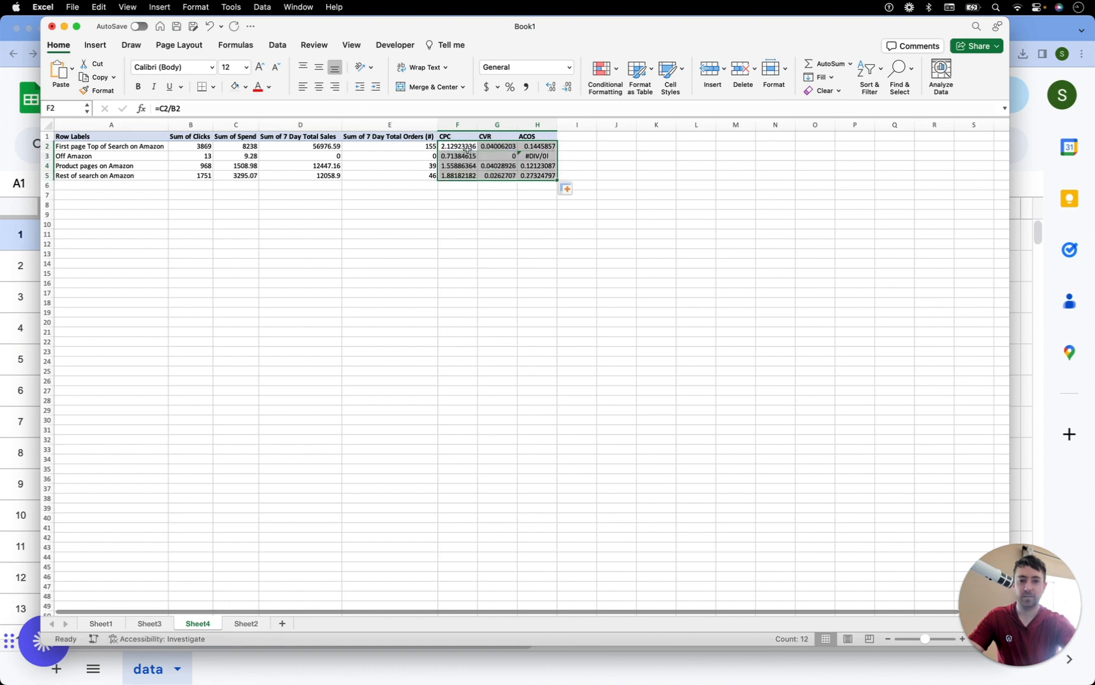
Format the CPC values in F2:F5 as Accounting currency and the CVR and ACOS values in G2:H5 as percentages
{"action": "left_click_drag", "start_coordinate": [467, 148], "coordinate": [530, 176]}
{"action": "left_click", "coordinate": [490, 86]}
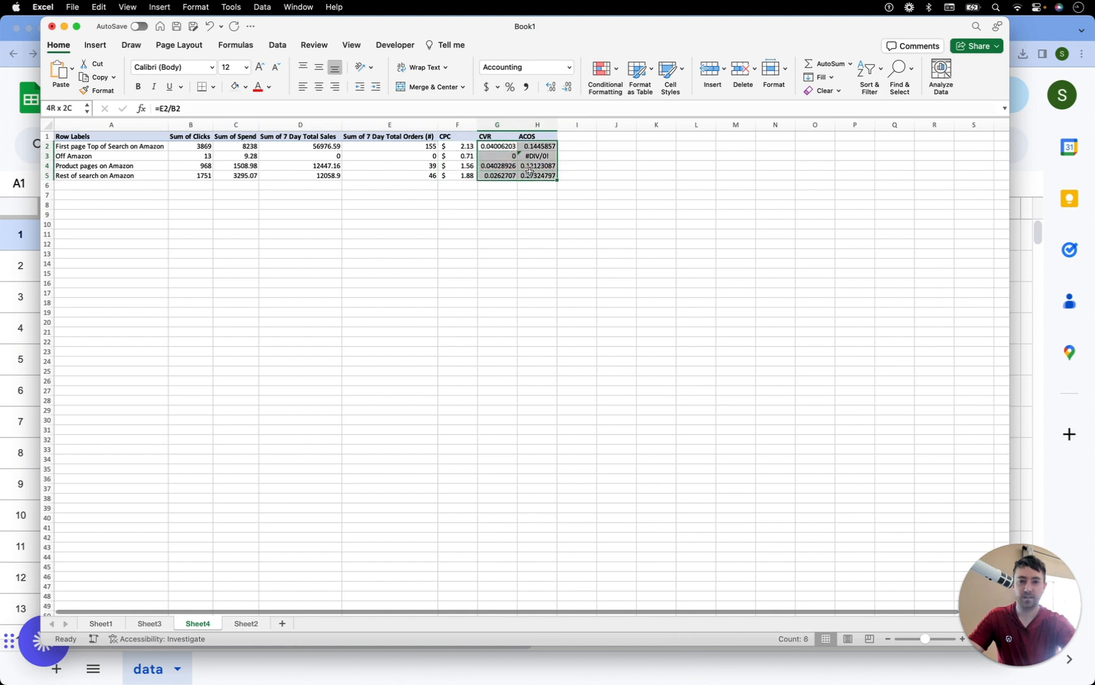
{"action": "left_click", "coordinate": [509, 87]}
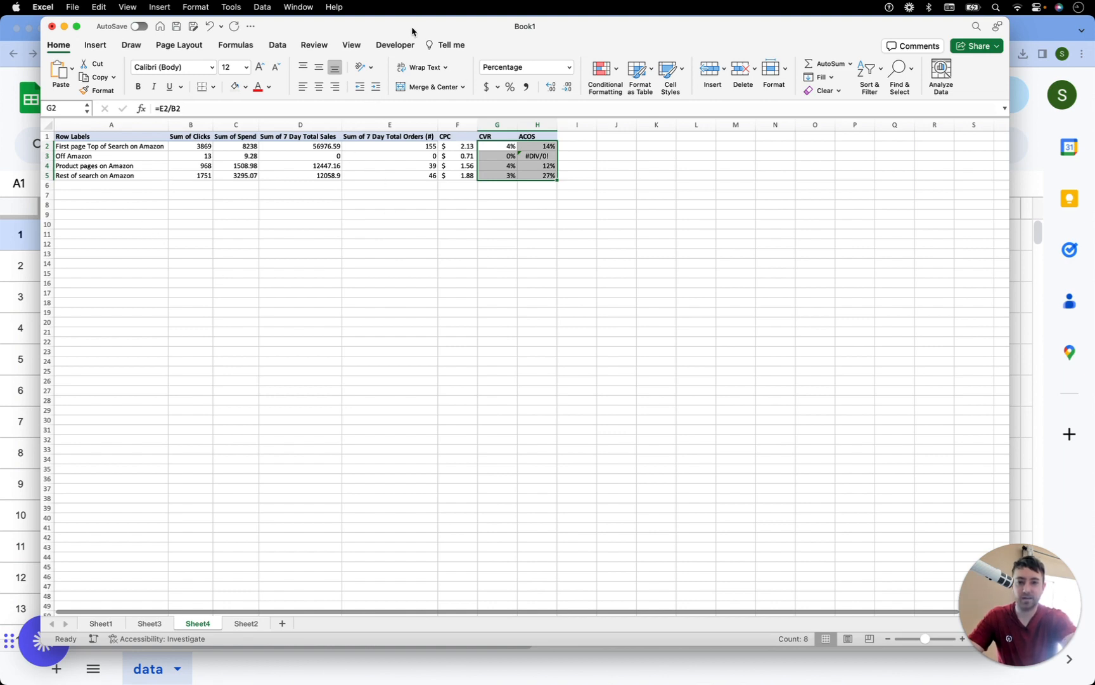
Switch to the Placements Sept 1 - Oct 17 sheet in Google Sheets and examine SKU1's top-of-search CPC, CVR and ACOS
{"action": "left_click_drag", "start_coordinate": [412, 32], "coordinate": [430, 58]}
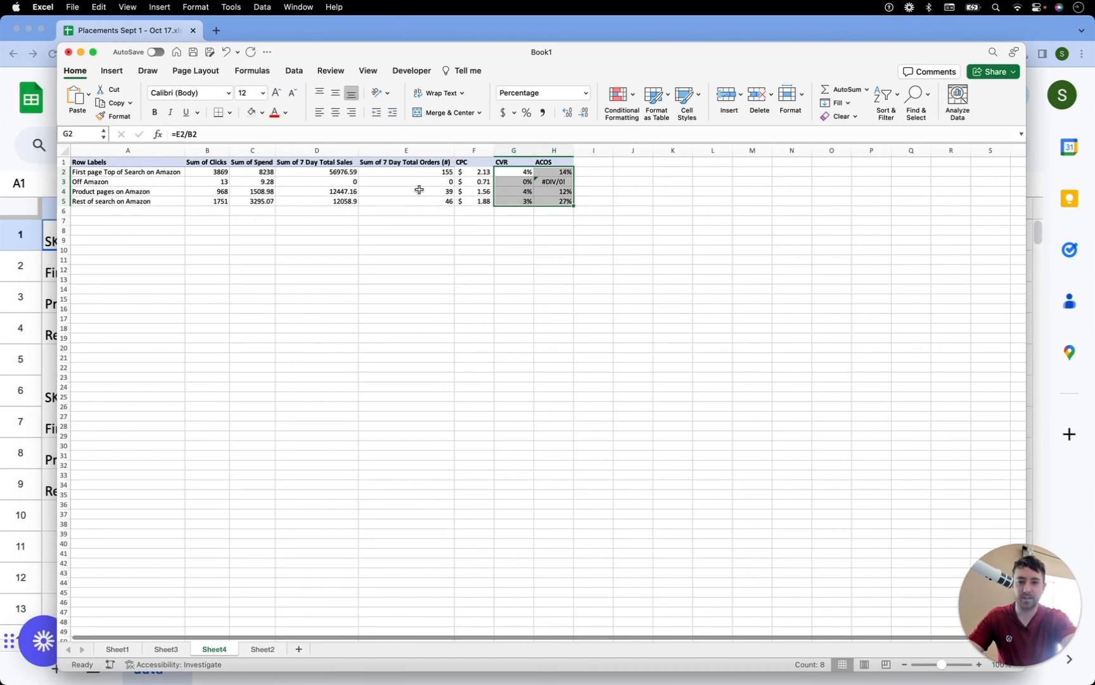
{"action": "left_click", "coordinate": [332, 38]}
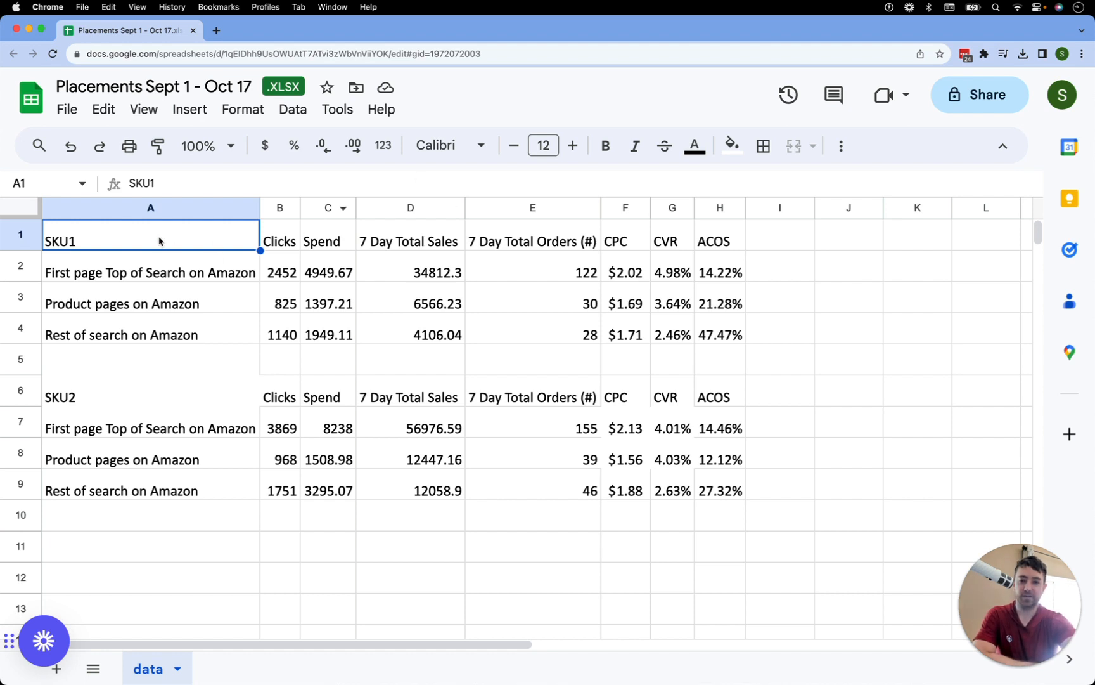
{"action": "left_click_drag", "start_coordinate": [203, 270], "coordinate": [676, 274]}
{"action": "left_click", "coordinate": [624, 274]}
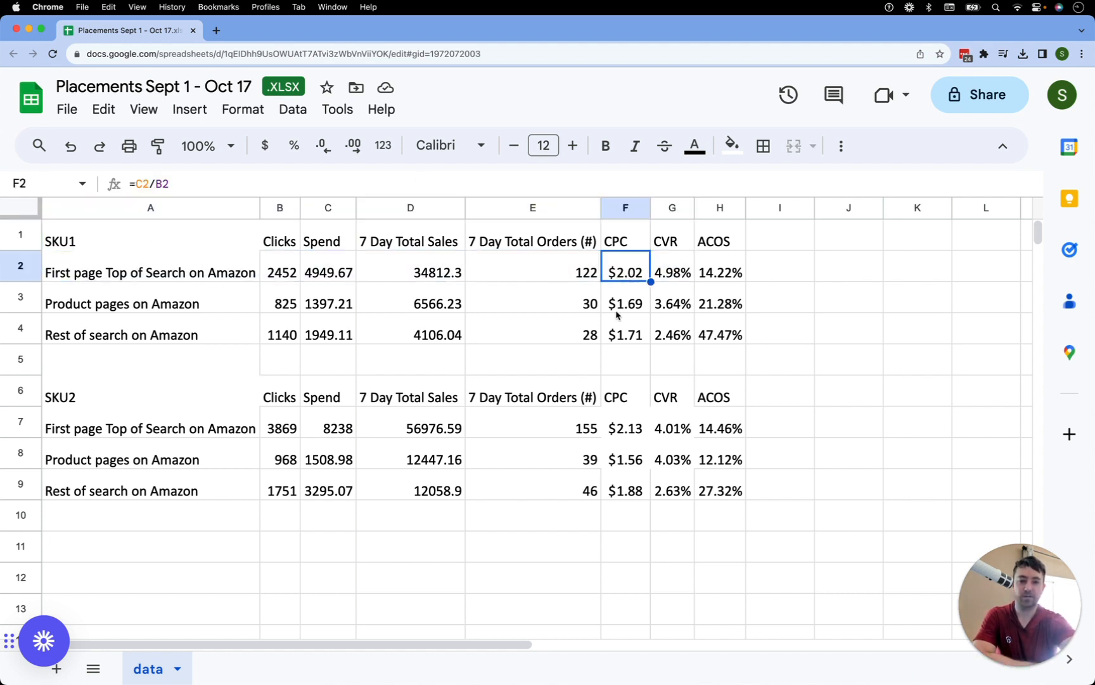
{"action": "left_click", "coordinate": [671, 277]}
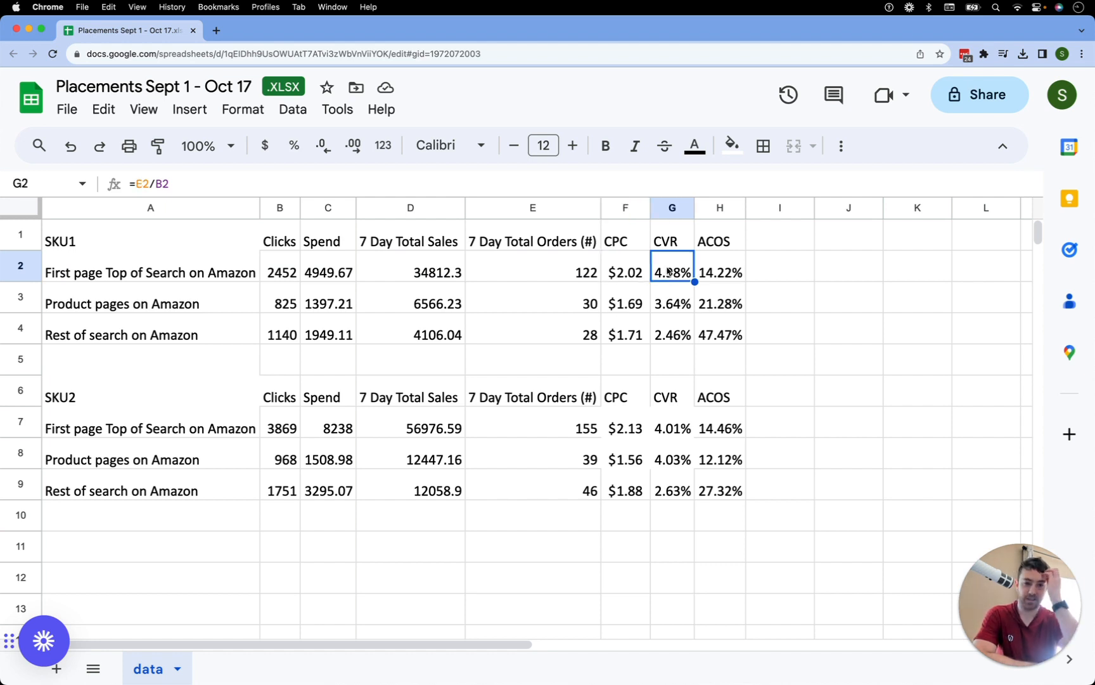
{"action": "key", "text": "Right"}
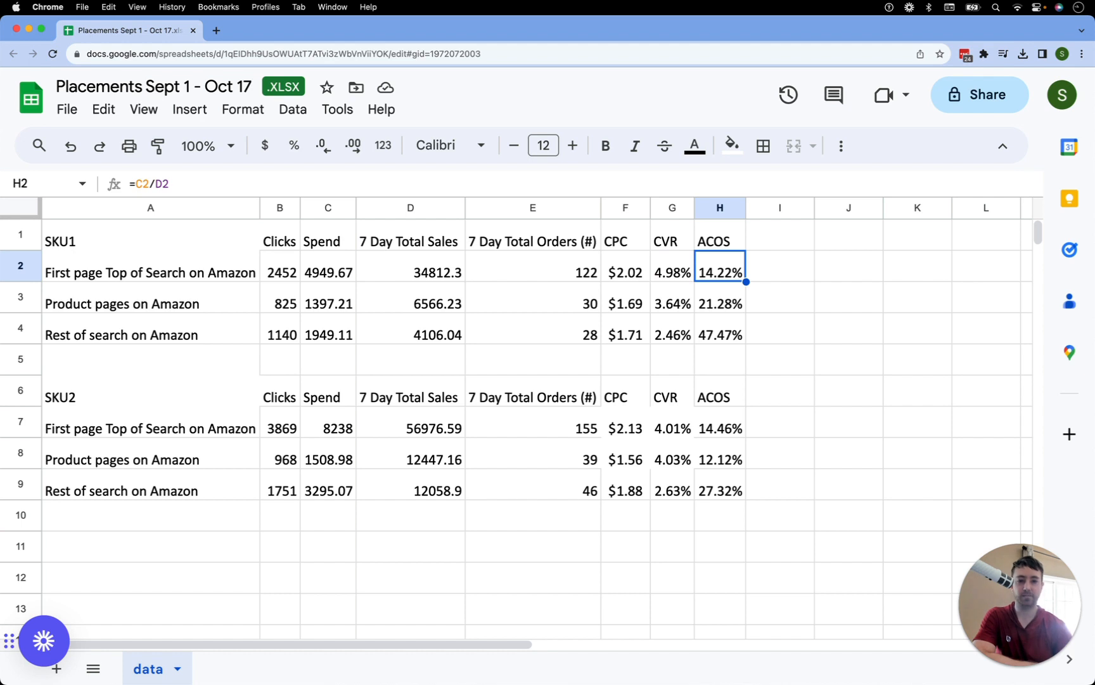
Calculate sales per order for SKU1's top-of-search row in I2 as =D2/E2
{"action": "key", "text": "Right"}
{"action": "type", "text": "="}
{"action": "key", "text": "Left"}
{"action": "key", "text": "Left"}
{"action": "key", "text": "Left"}
{"action": "key", "text": "Left"}
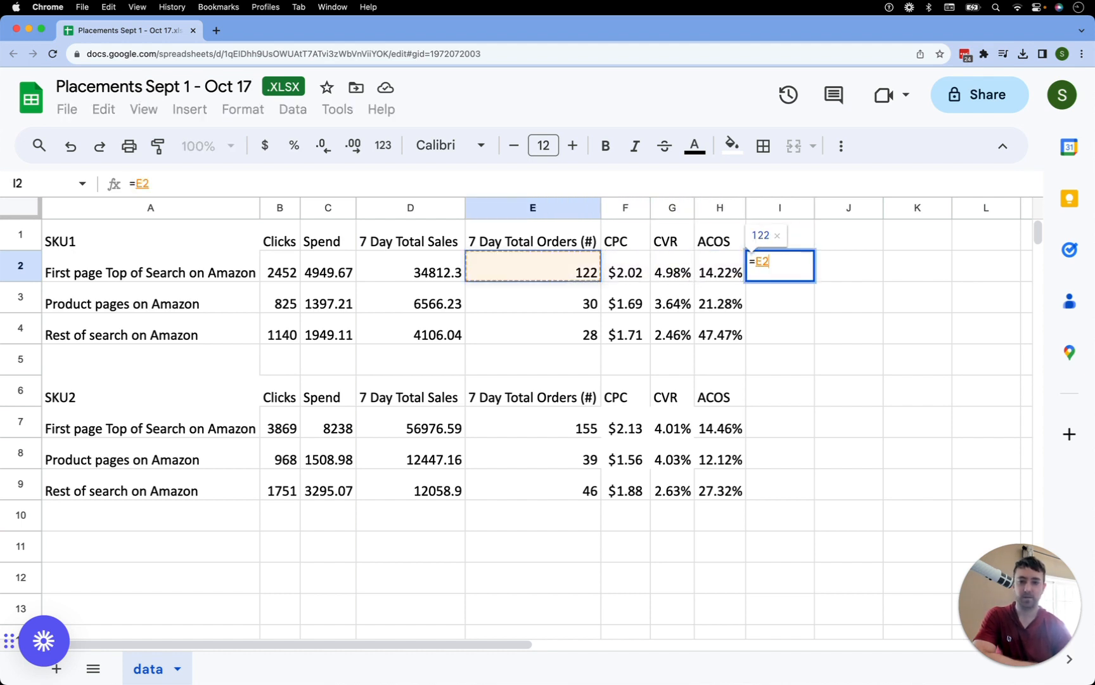
{"action": "key", "text": "Left"}
{"action": "type", "text": "/"}
{"action": "key", "text": "Left"}
{"action": "key", "text": "Left"}
{"action": "key", "text": "Left"}
{"action": "key", "text": "Left"}
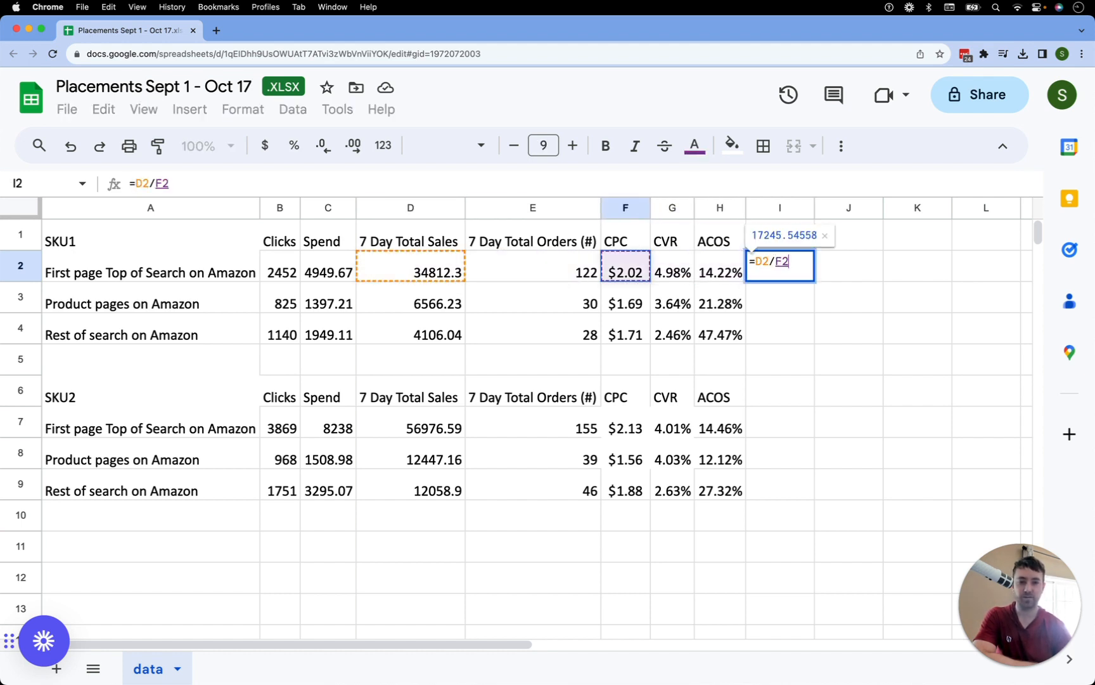
{"action": "key", "text": "Return"}
{"action": "key", "text": "Up"}
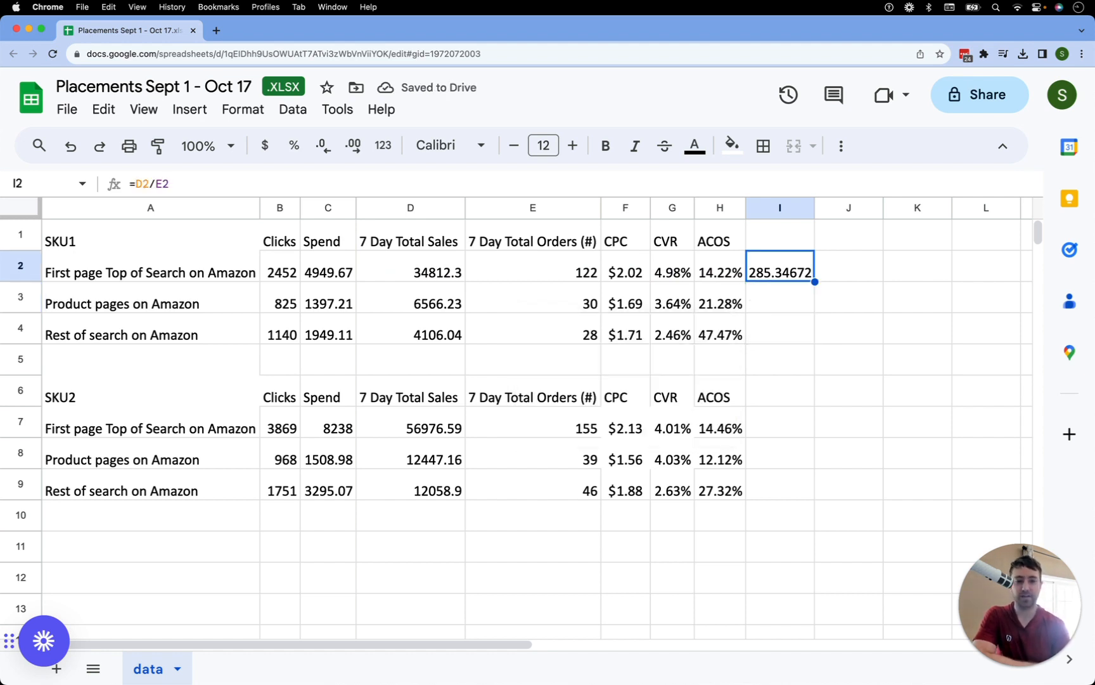
Calculate sales per order for SKU2's top-of-search row in I7 as =D7/E7
{"action": "key", "text": "Down"}
{"action": "key", "text": "Down"}
{"action": "key", "text": "Down"}
{"action": "key", "text": "Down"}
{"action": "key", "text": "Down"}
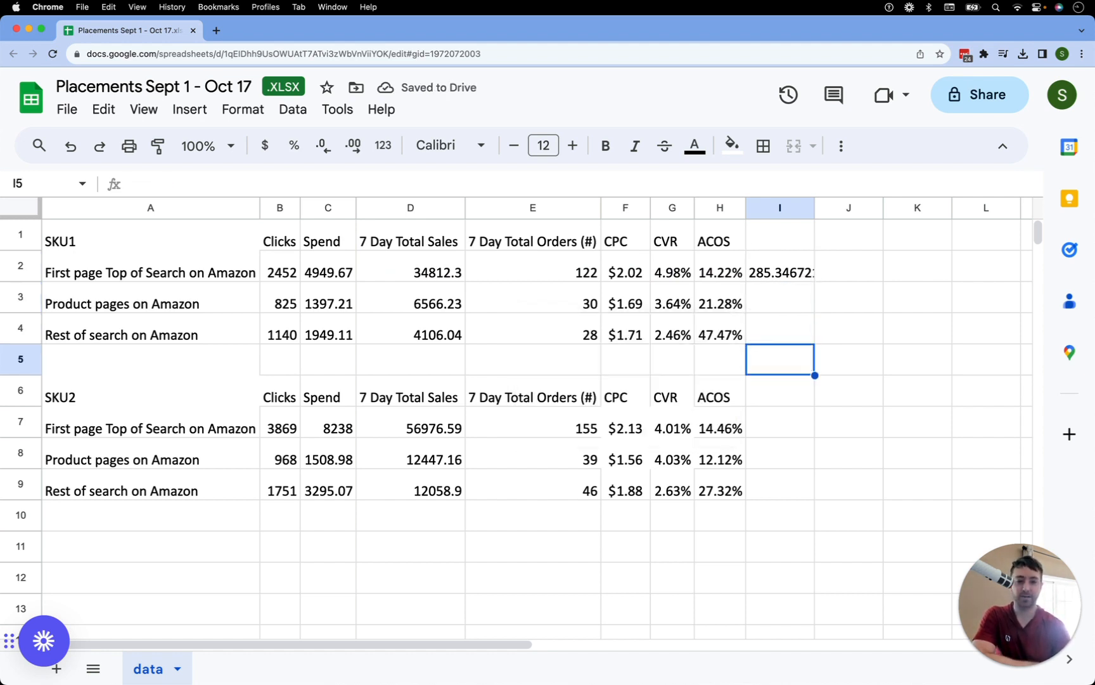
{"action": "type", "text": "="}
{"action": "key", "text": "Left"}
{"action": "key", "text": "Left"}
{"action": "key", "text": "Left"}
{"action": "key", "text": "Left"}
{"action": "key", "text": "Left"}
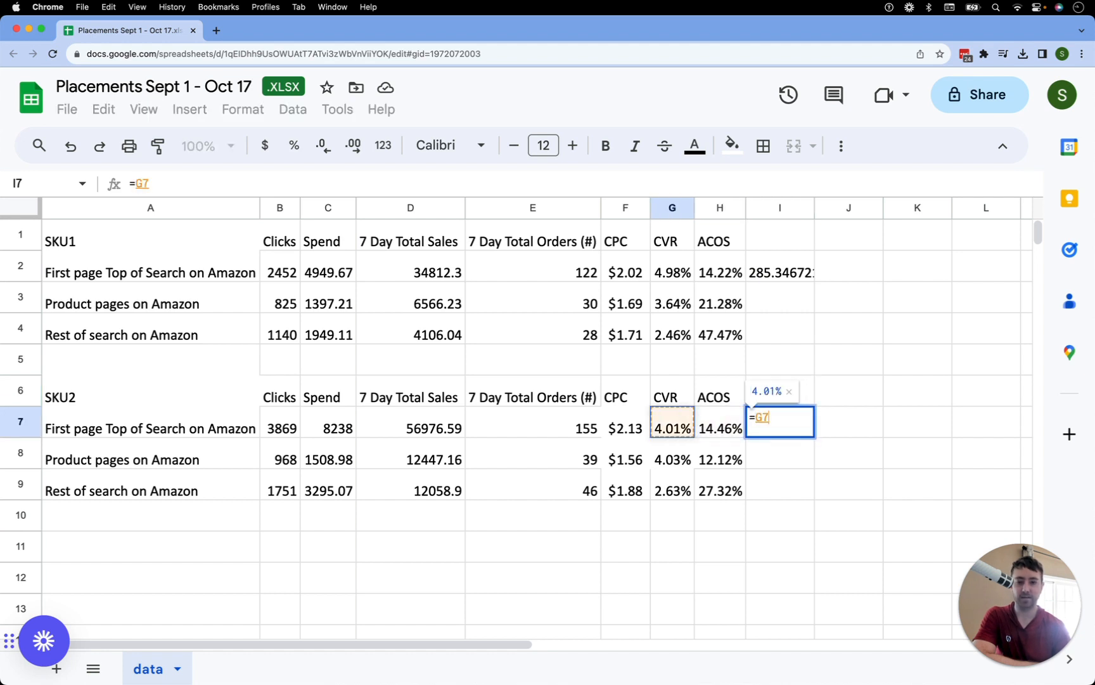
{"action": "type", "text": "/"}
{"action": "key", "text": "Left"}
{"action": "key", "text": "Left"}
{"action": "key", "text": "Left"}
{"action": "key", "text": "Left"}
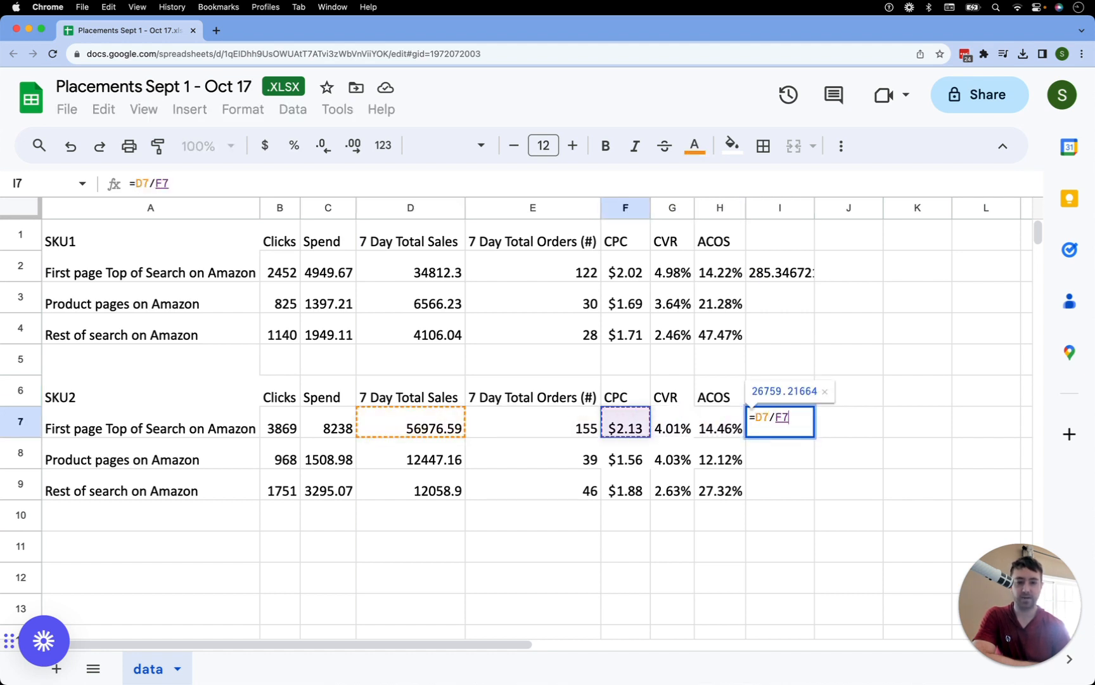
{"action": "key", "text": "Return"}
{"action": "key", "text": "Up"}
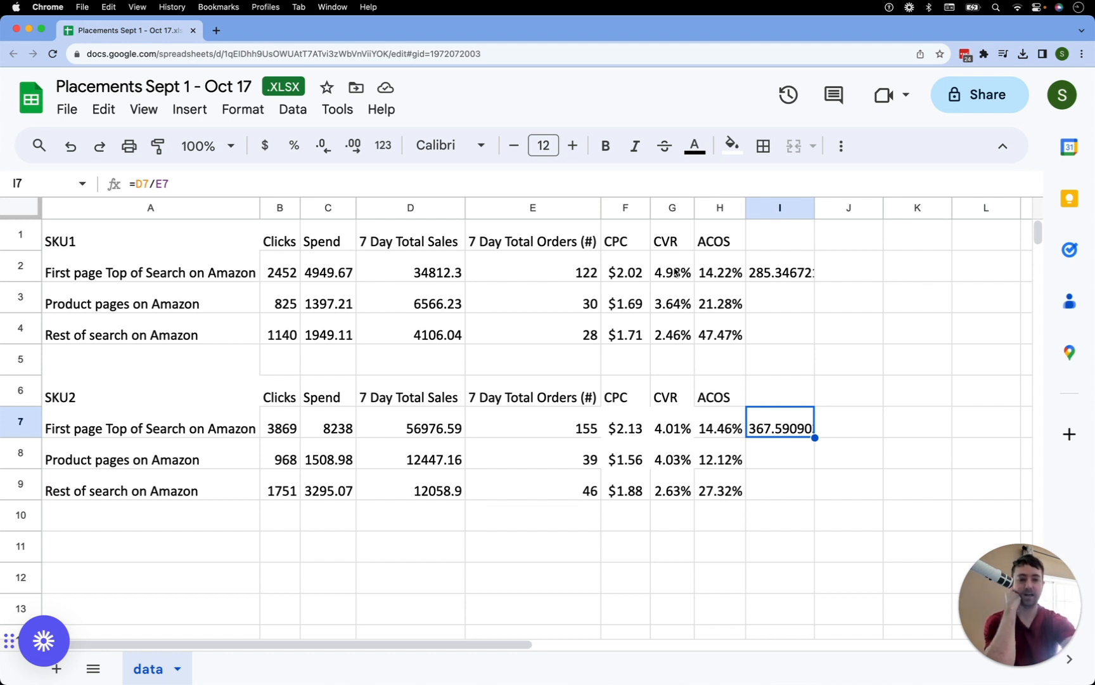
Examine SKU1's top-of-search row, and compare CVR between SKU2's top-of-search and product-page placements along with the top-of-search CPC
{"action": "mouse_move", "coordinate": [675, 274]}
{"action": "left_mouse_down"}
{"action": "mouse_move", "coordinate": [677, 333]}
{"action": "mouse_move", "coordinate": [673, 244]}
{"action": "mouse_move", "coordinate": [671, 282]}
{"action": "left_mouse_up"}
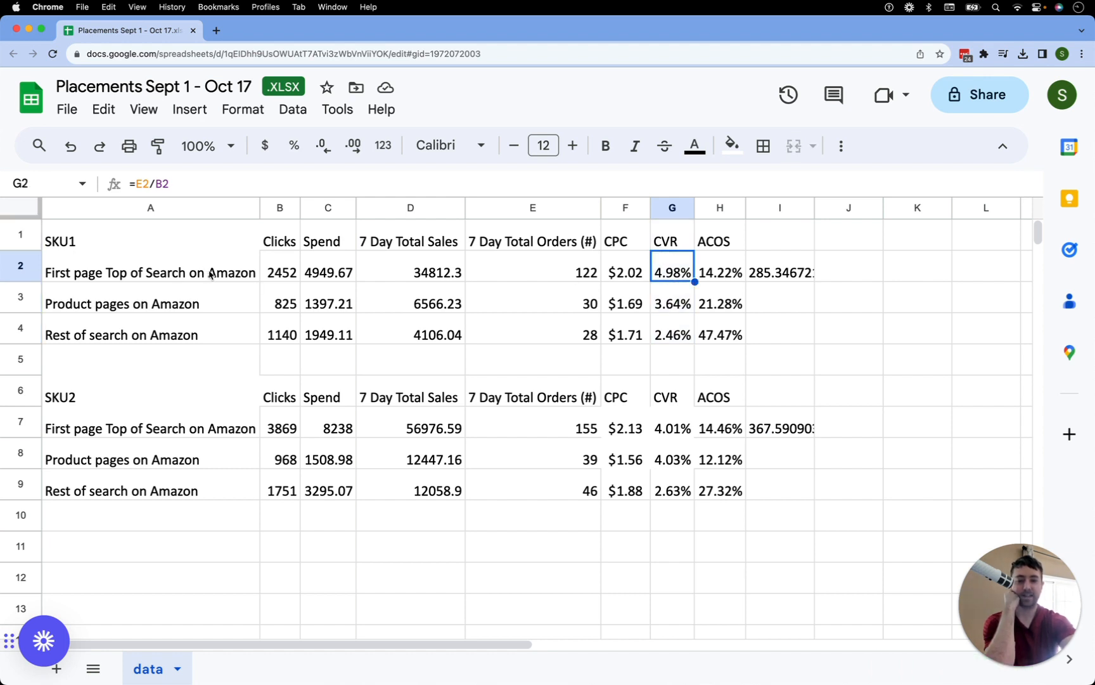
{"action": "left_click_drag", "start_coordinate": [207, 274], "coordinate": [741, 274]}
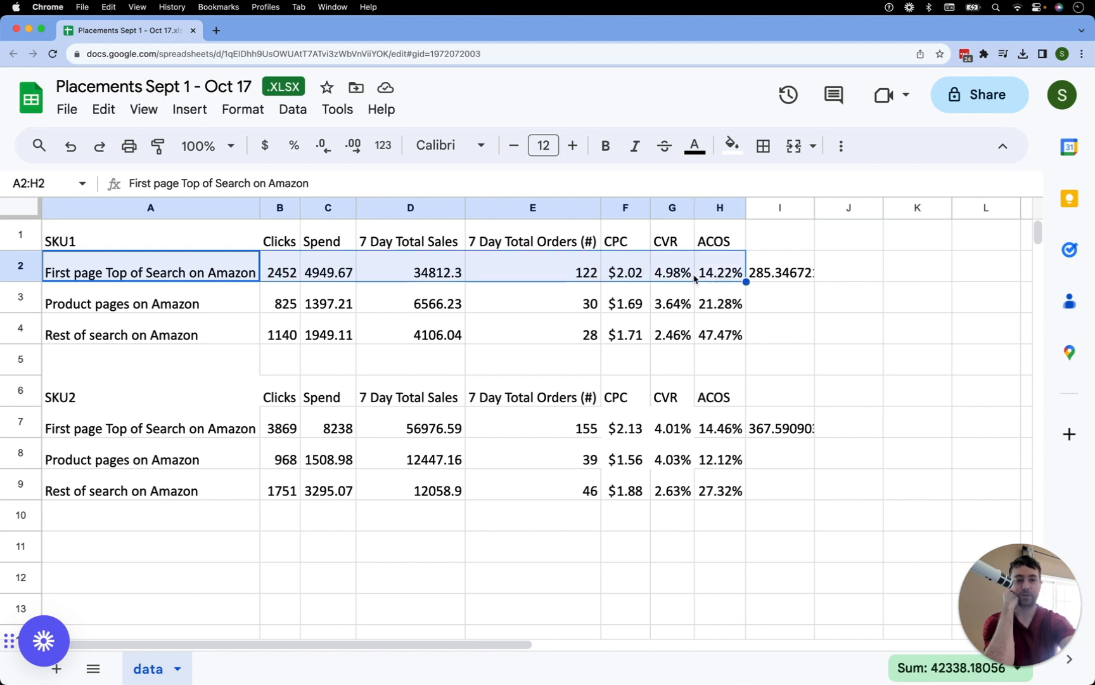
{"action": "left_click", "coordinate": [691, 461]}
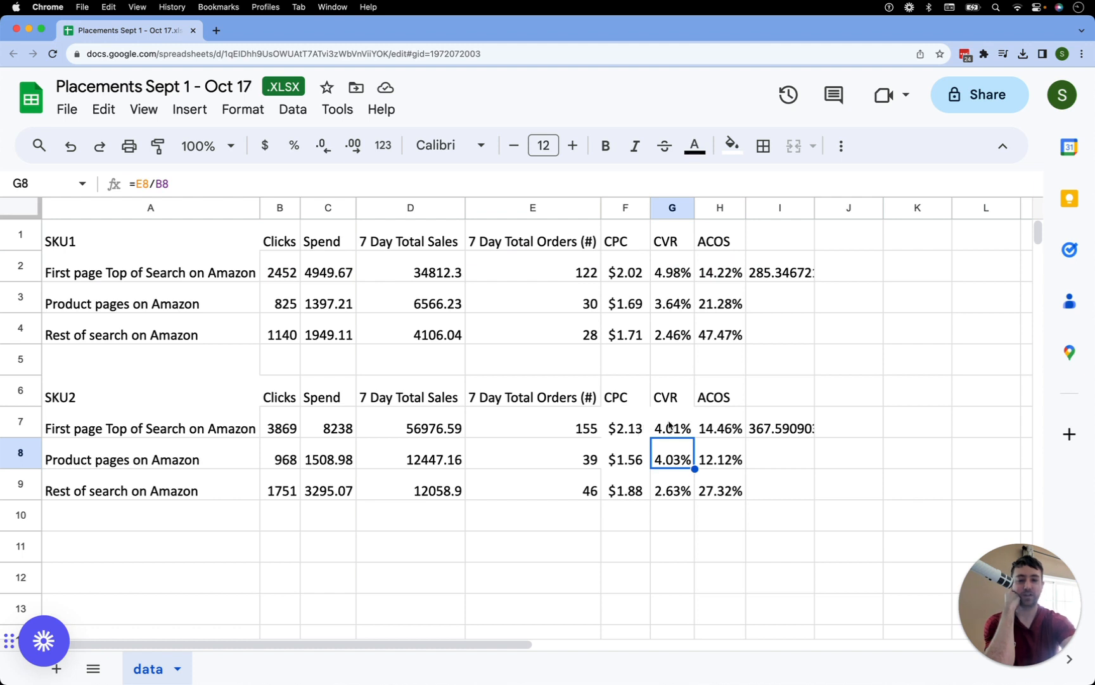
{"action": "left_click", "coordinate": [228, 434]}
{"action": "left_click", "coordinate": [218, 455]}
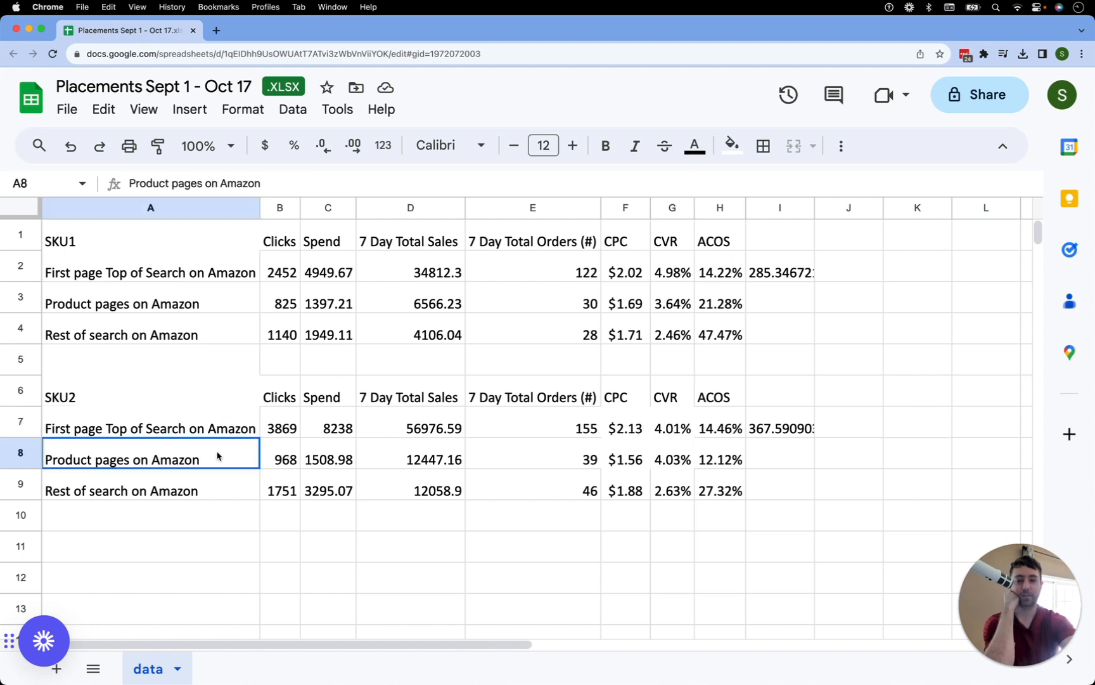
{"action": "mouse_move", "coordinate": [684, 431]}
{"action": "left_mouse_down"}
{"action": "mouse_move", "coordinate": [673, 429]}
{"action": "mouse_move", "coordinate": [681, 453]}
{"action": "left_mouse_up"}
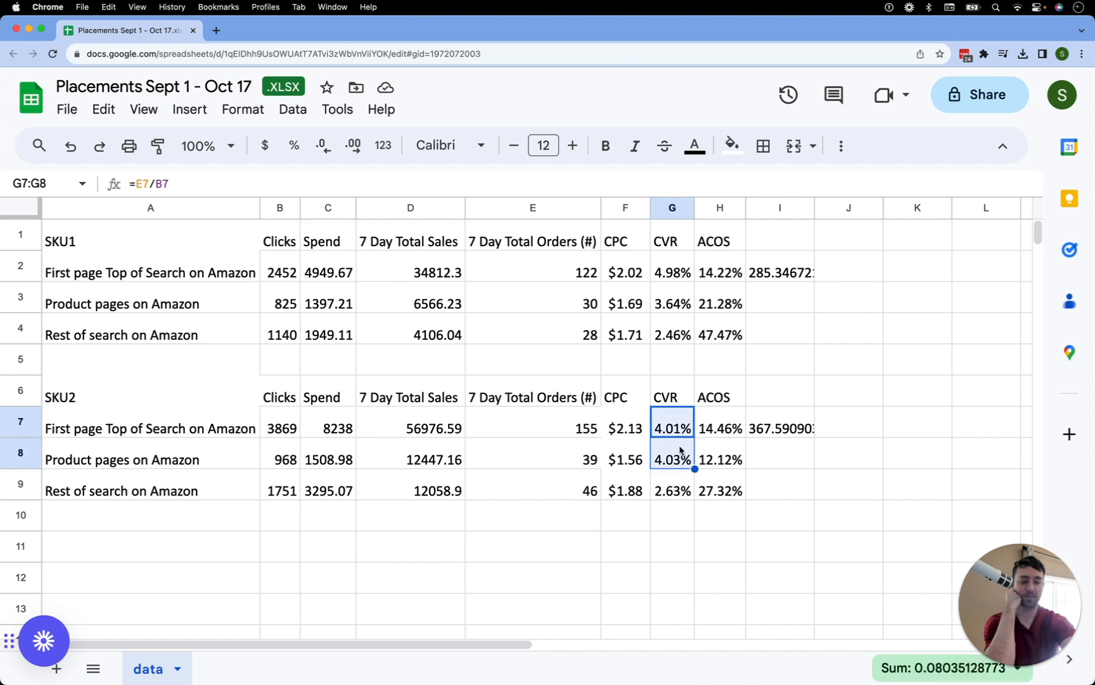
{"action": "left_click", "coordinate": [642, 429]}
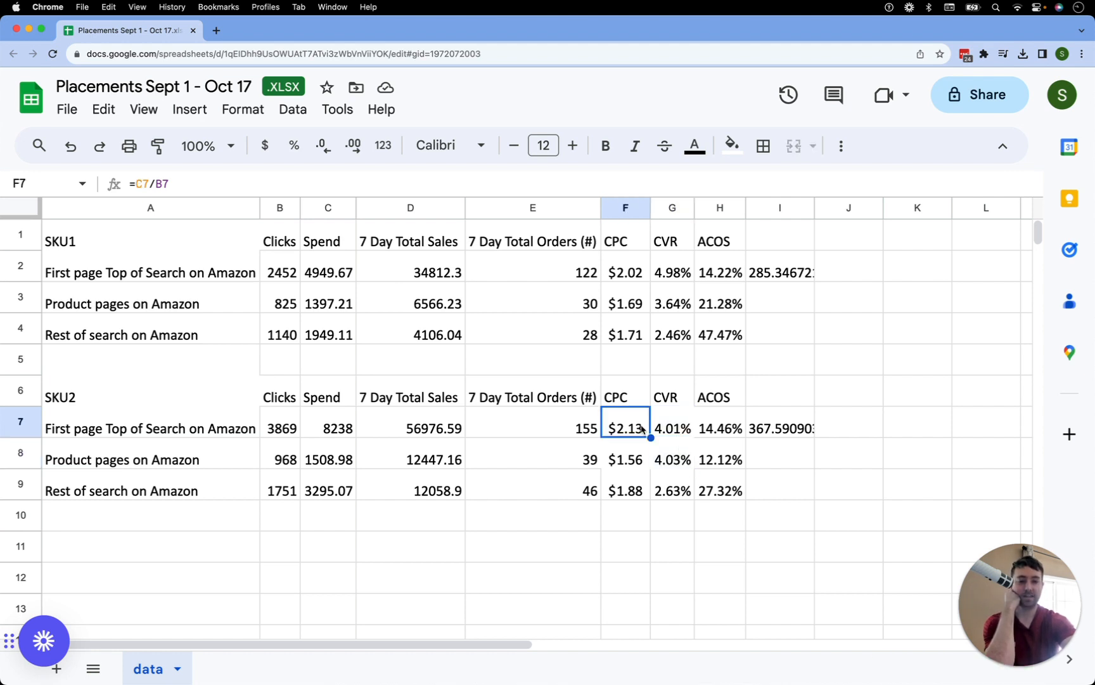
Replace the formula in I7 with the CPC difference between SKU2's top-of-search and product-page placements, =F7-F8
{"action": "left_click", "coordinate": [794, 431]}
{"action": "type", "text": "="}
{"action": "key", "text": "Left"}
{"action": "key", "text": "Left"}
{"action": "key", "text": "Left"}
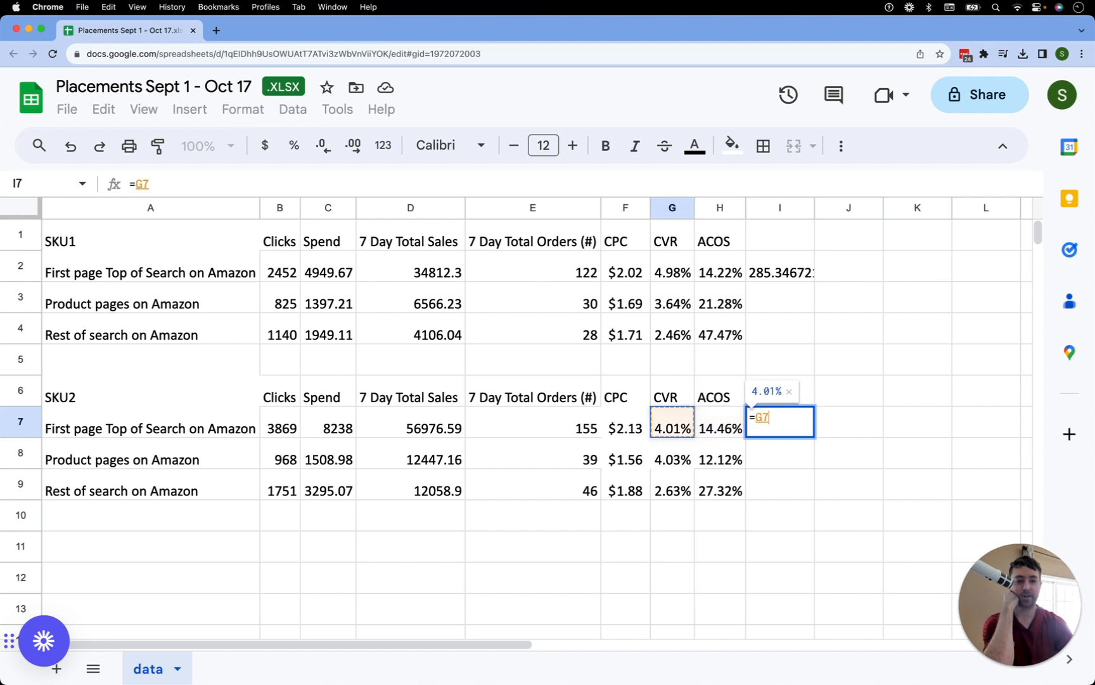
{"action": "type", "text": "-"}
{"action": "key", "text": "Left"}
{"action": "key", "text": "Left"}
{"action": "key", "text": "Left"}
{"action": "key", "text": "Down"}
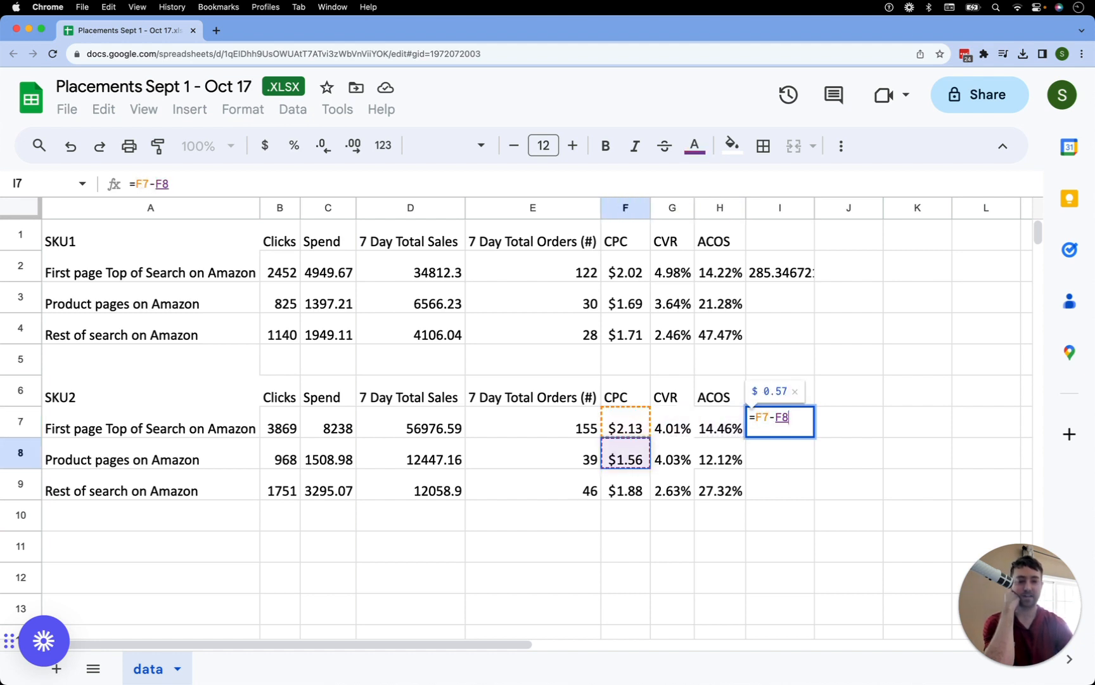
{"action": "key", "text": "Return"}
{"action": "key", "text": "Up"}
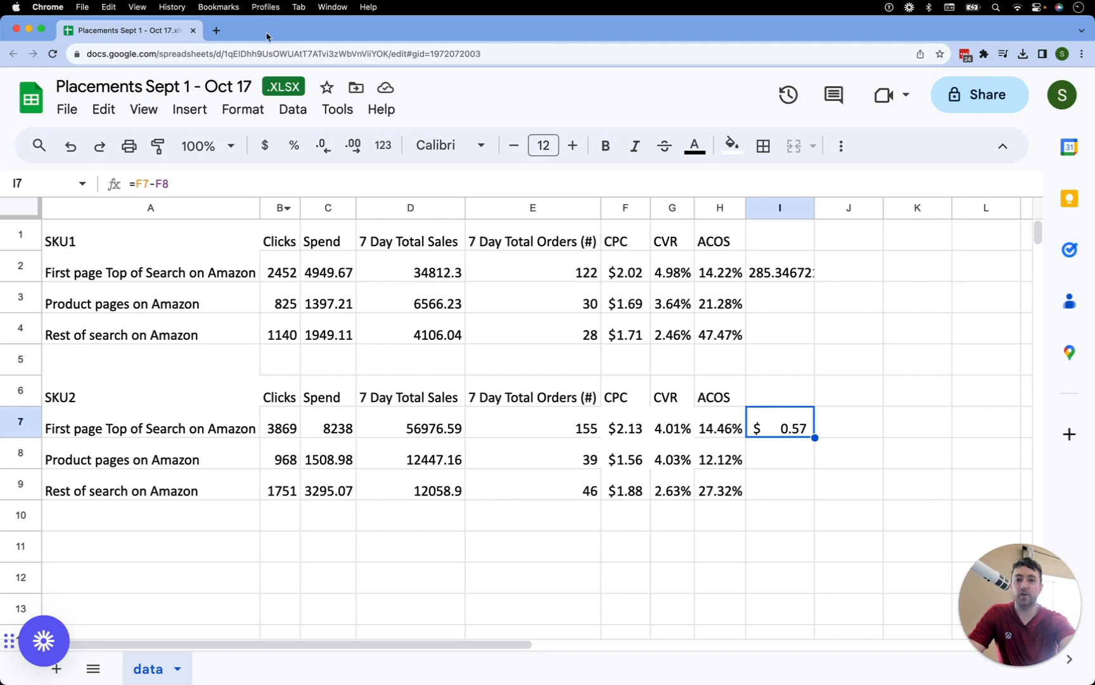
Open the PPC AMS Accelerator Academy community on Skool in a new browser tab and look through its posts
{"action": "left_click", "coordinate": [216, 31]}
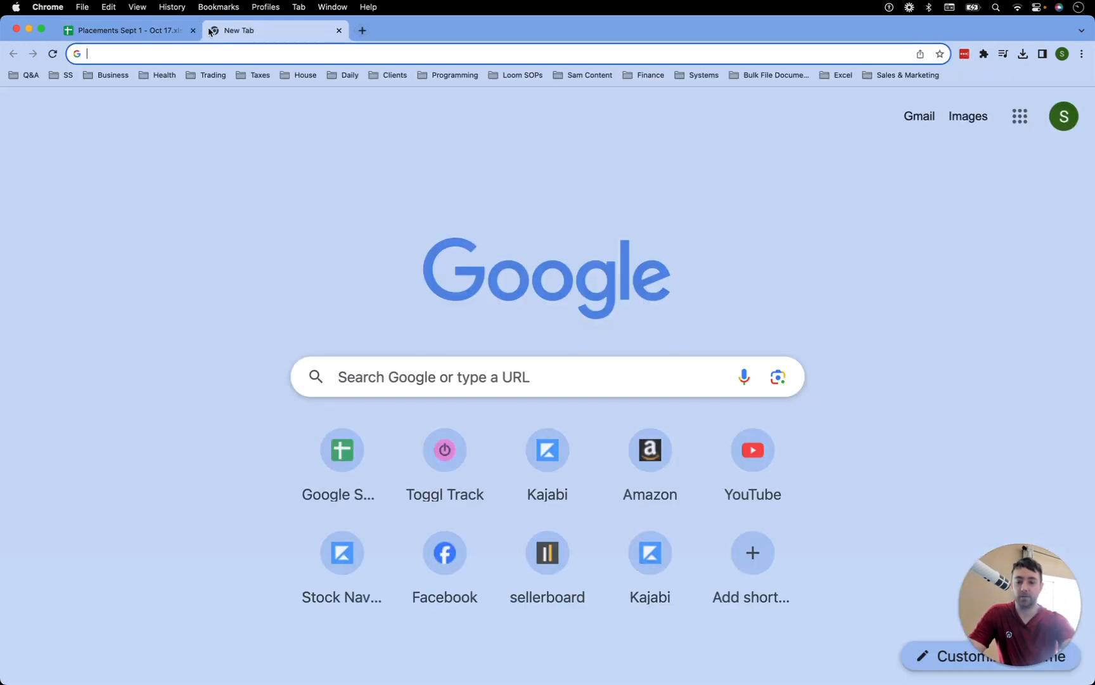
{"action": "type", "text": "skoo"}
{"action": "key", "text": "Return"}
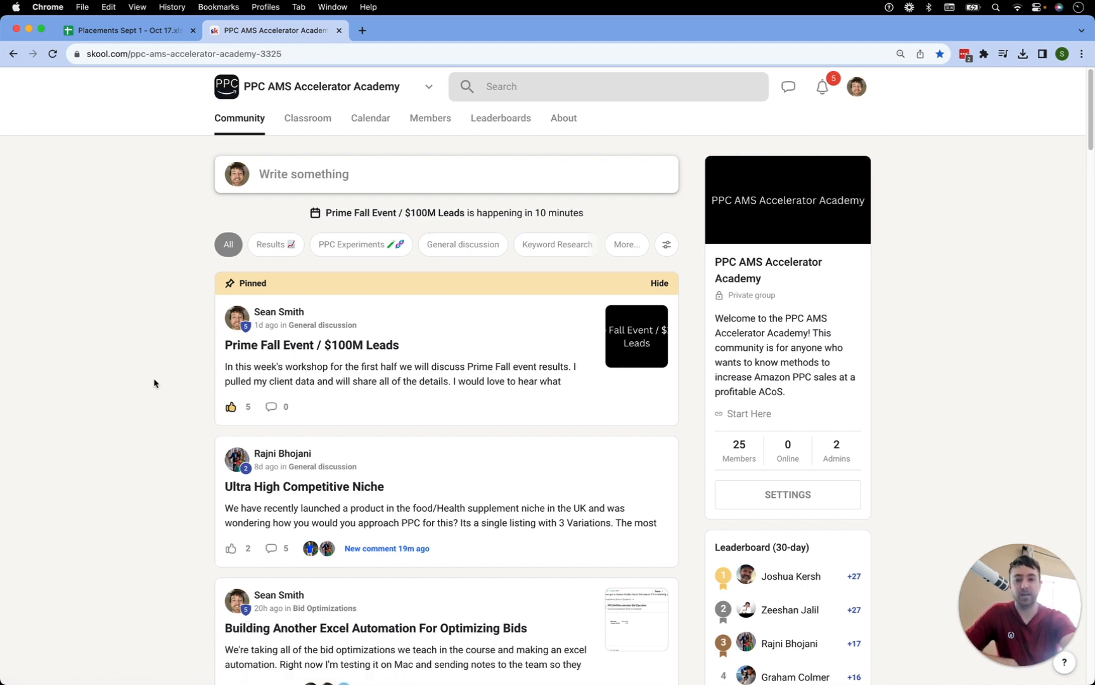
{"action": "scroll", "coordinate": [166, 372], "scroll_direction": "down", "scroll_amount": 1}
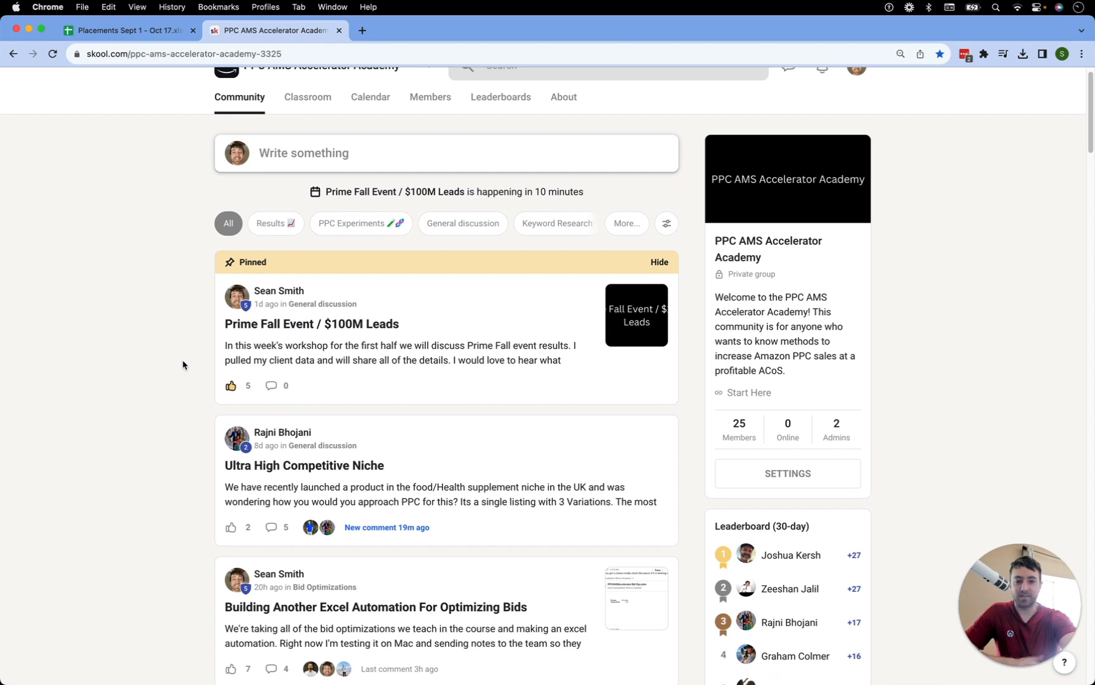
{"action": "scroll", "coordinate": [182, 364], "scroll_direction": "up", "scroll_amount": 1}
{"action": "scroll", "coordinate": [183, 364], "scroll_direction": "down", "scroll_amount": 5}
{"action": "scroll", "coordinate": [183, 363], "scroll_direction": "up", "scroll_amount": 5}
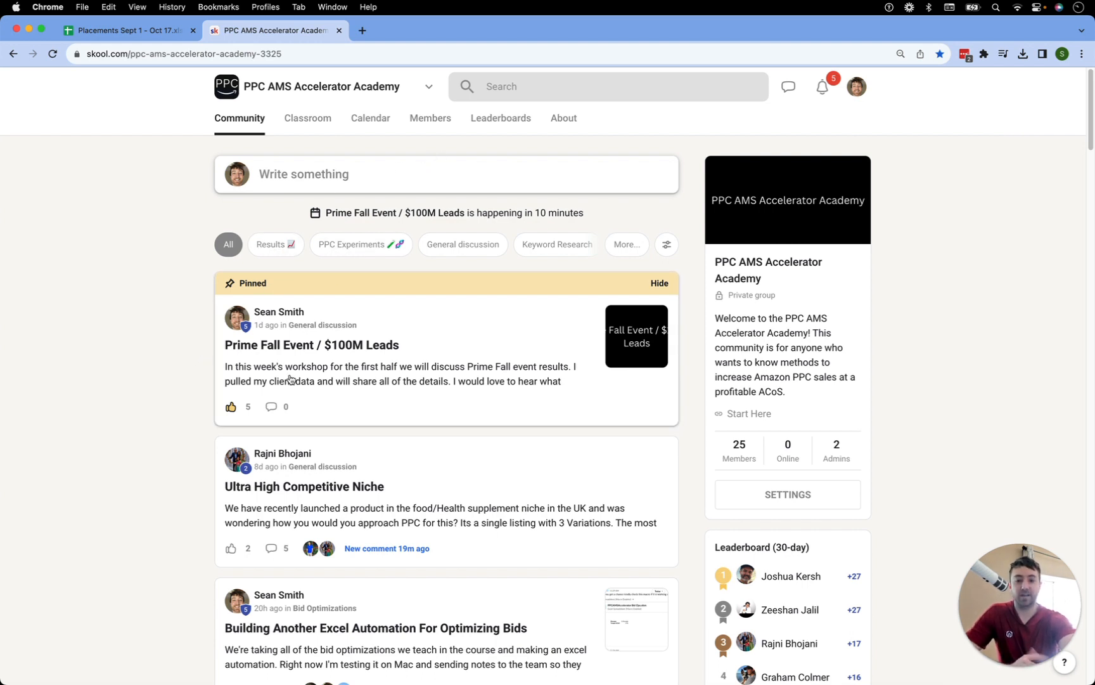
{"action": "scroll", "coordinate": [277, 400], "scroll_direction": "down", "scroll_amount": 5}
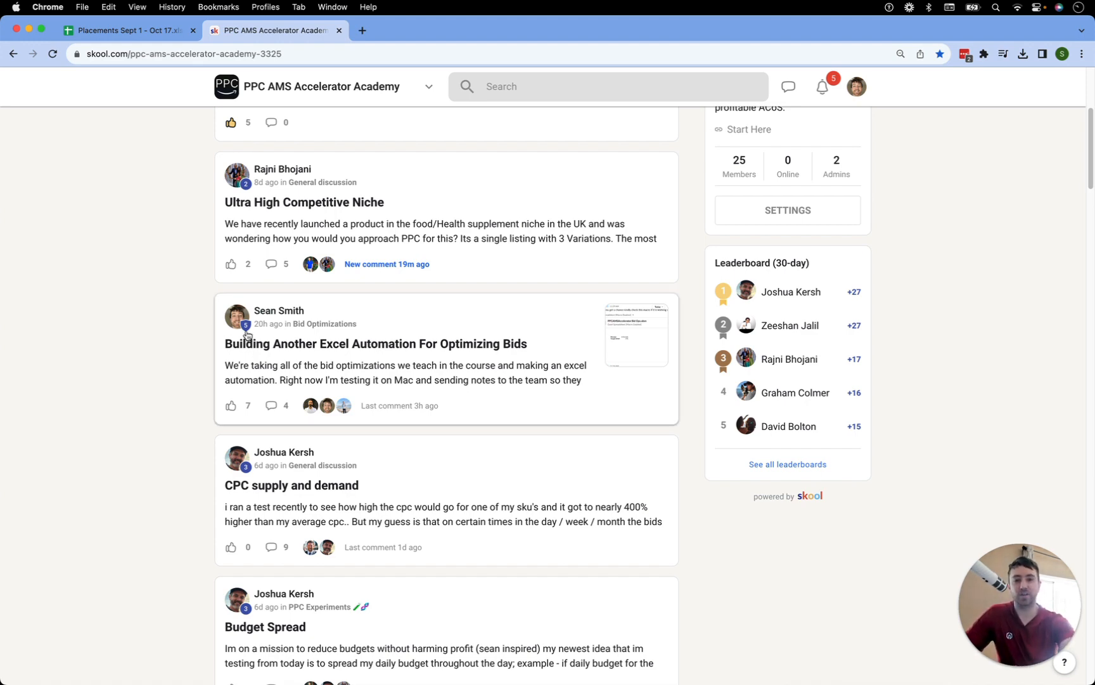
{"action": "scroll", "coordinate": [247, 339], "scroll_direction": "up", "scroll_amount": 5}
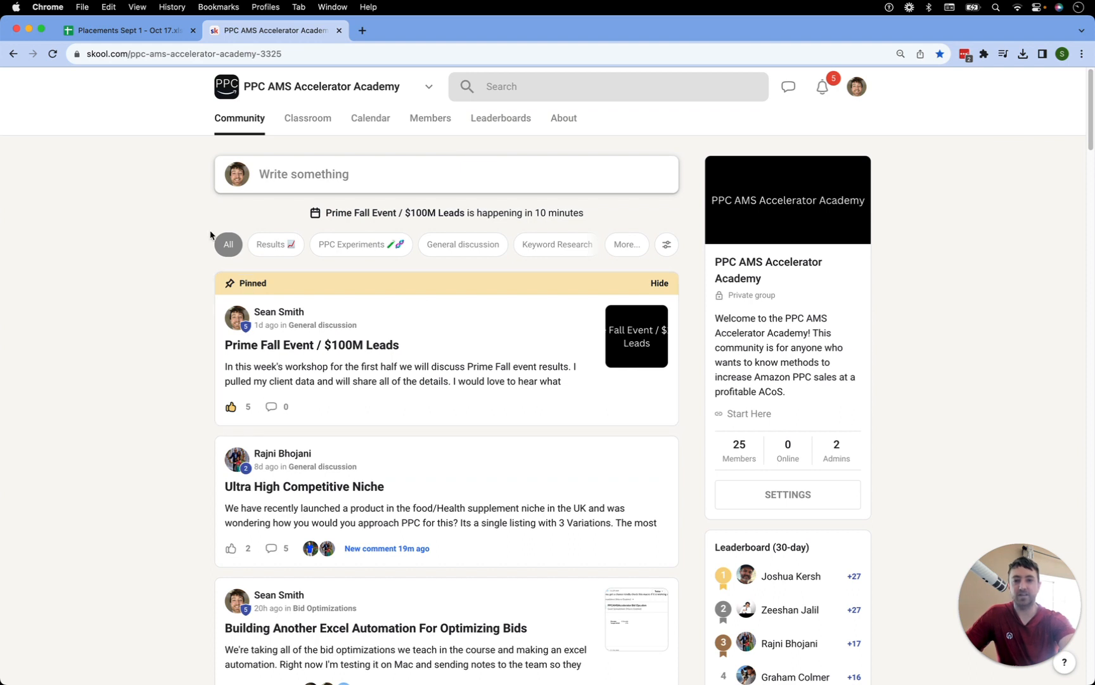